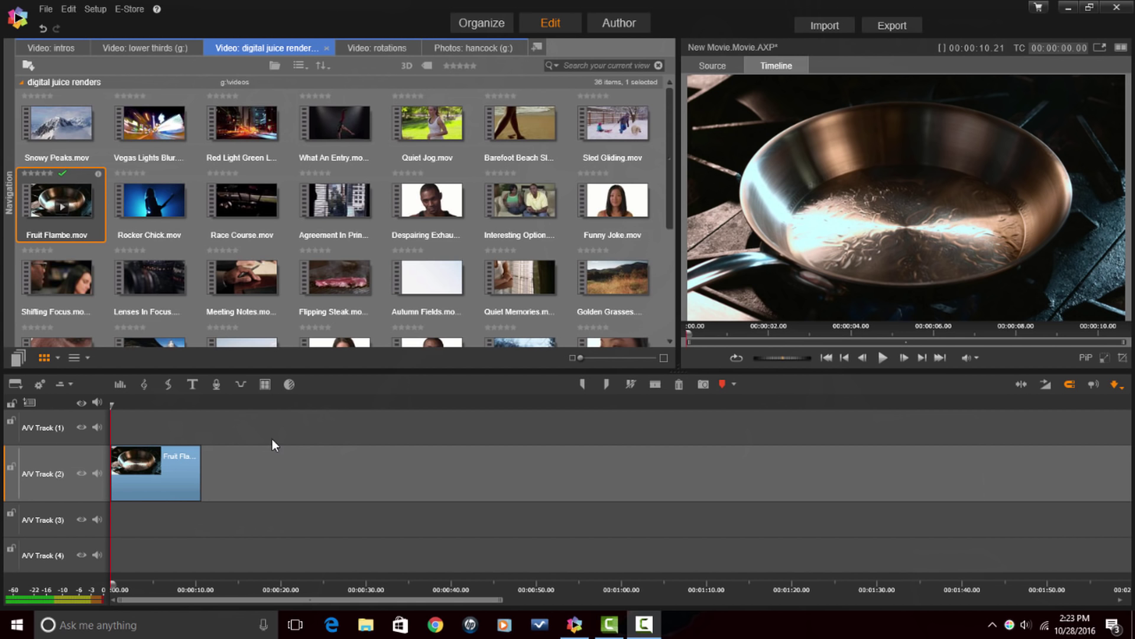
Step: Open the Fruit Flambe clip on A/V Track (2) in the Pan and Zoom editor
{"action": "left_click", "coordinate": [151, 487]}
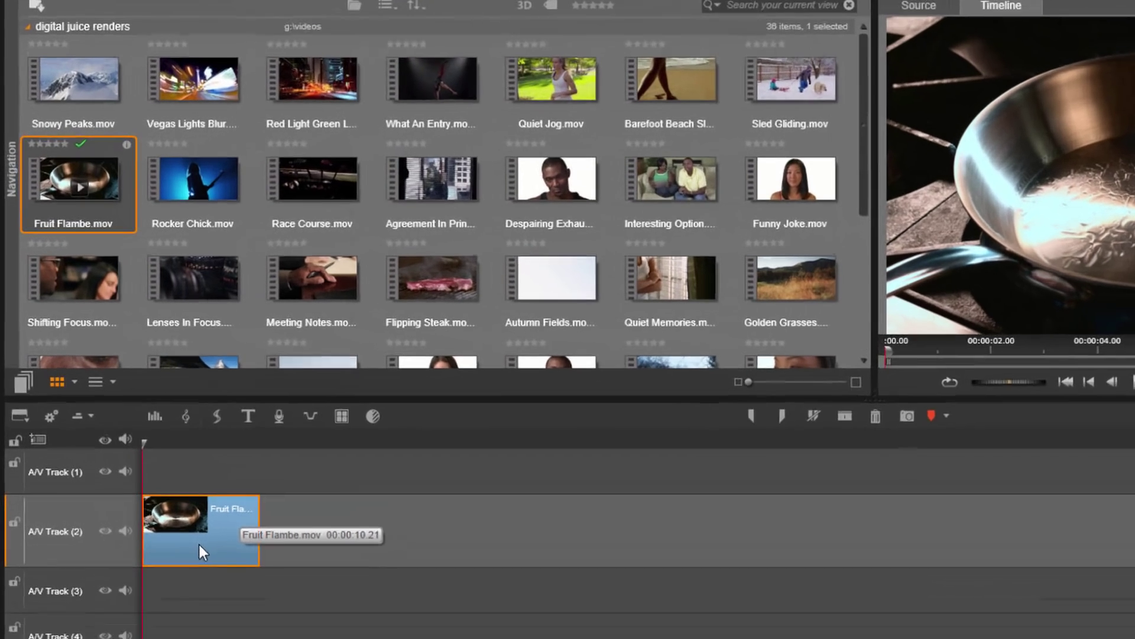
{"action": "right_click", "coordinate": [200, 545]}
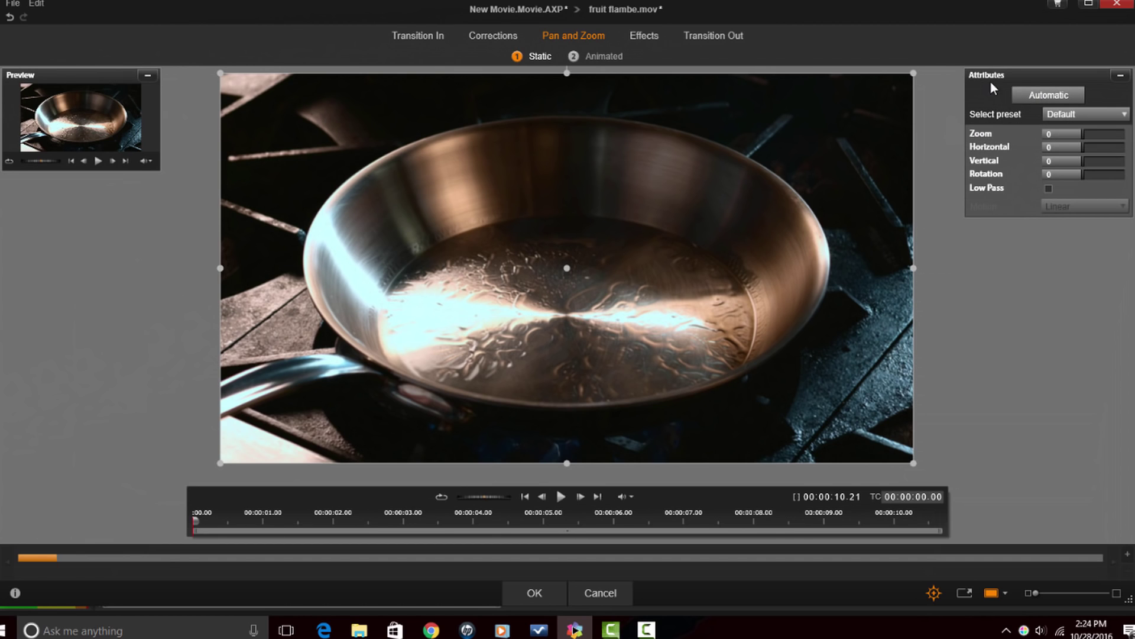
Step: Try the automatic pan and zoom on the clip, and undo it to return to the static default
{"action": "left_click", "coordinate": [1055, 95]}
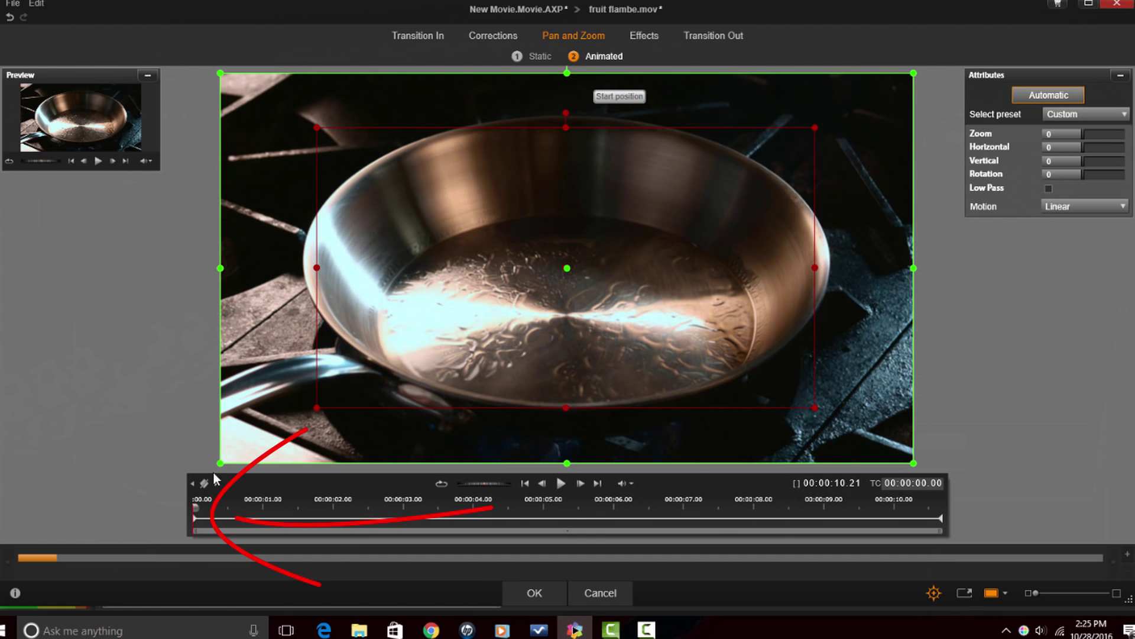
{"action": "mouse_move", "coordinate": [198, 512]}
{"action": "left_mouse_down"}
{"action": "mouse_move", "coordinate": [451, 523]}
{"action": "mouse_move", "coordinate": [906, 495]}
{"action": "mouse_move", "coordinate": [679, 525]}
{"action": "mouse_move", "coordinate": [262, 528]}
{"action": "mouse_move", "coordinate": [141, 517]}
{"action": "left_mouse_up"}
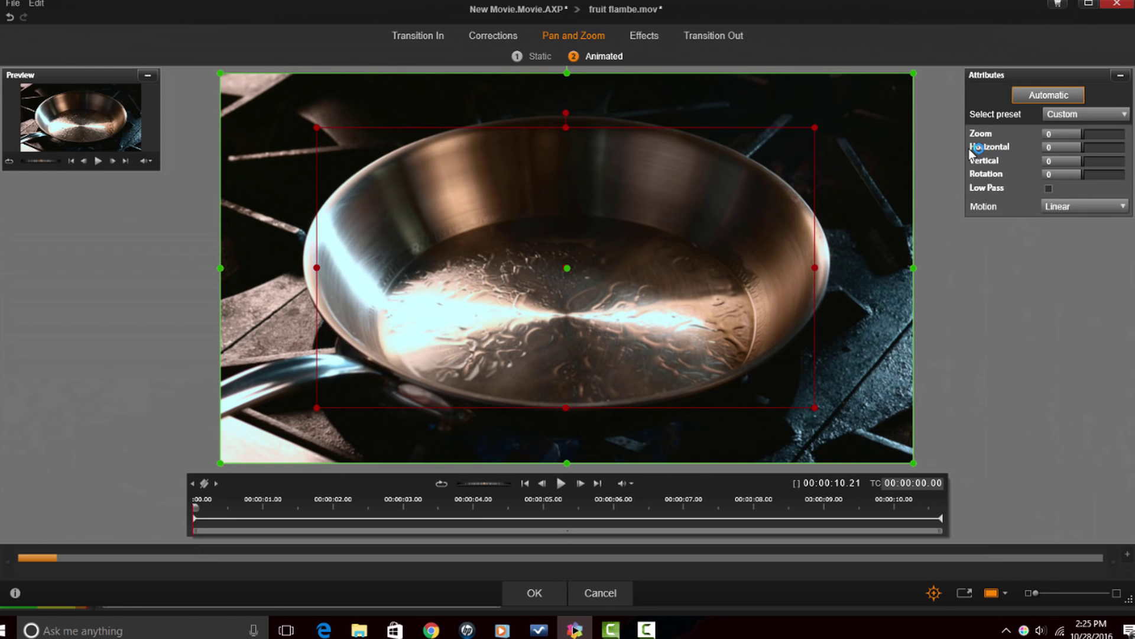
{"action": "left_click", "coordinate": [1036, 94]}
{"action": "left_click", "coordinate": [10, 18]}
{"action": "left_click", "coordinate": [9, 18]}
{"action": "left_click", "coordinate": [9, 18]}
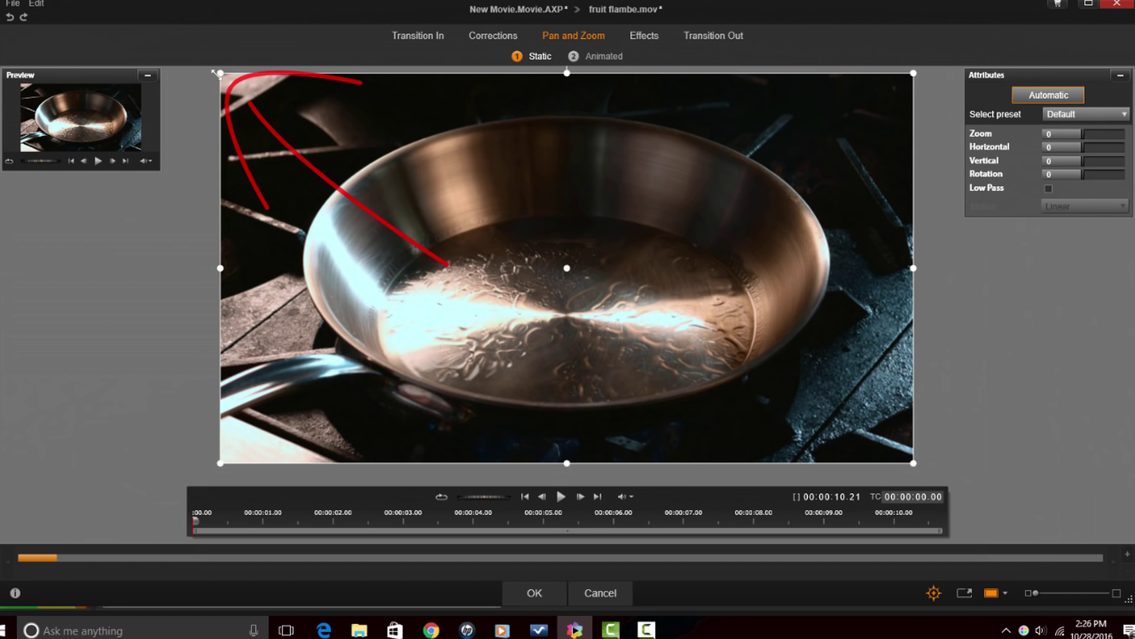
Step: Shrink the static frame to a zoom of about 45 and move it over the lower-right part of the picture
{"action": "mouse_move", "coordinate": [216, 72]}
{"action": "left_mouse_down"}
{"action": "mouse_move", "coordinate": [397, 203]}
{"action": "mouse_move", "coordinate": [503, 260]}
{"action": "left_mouse_up"}
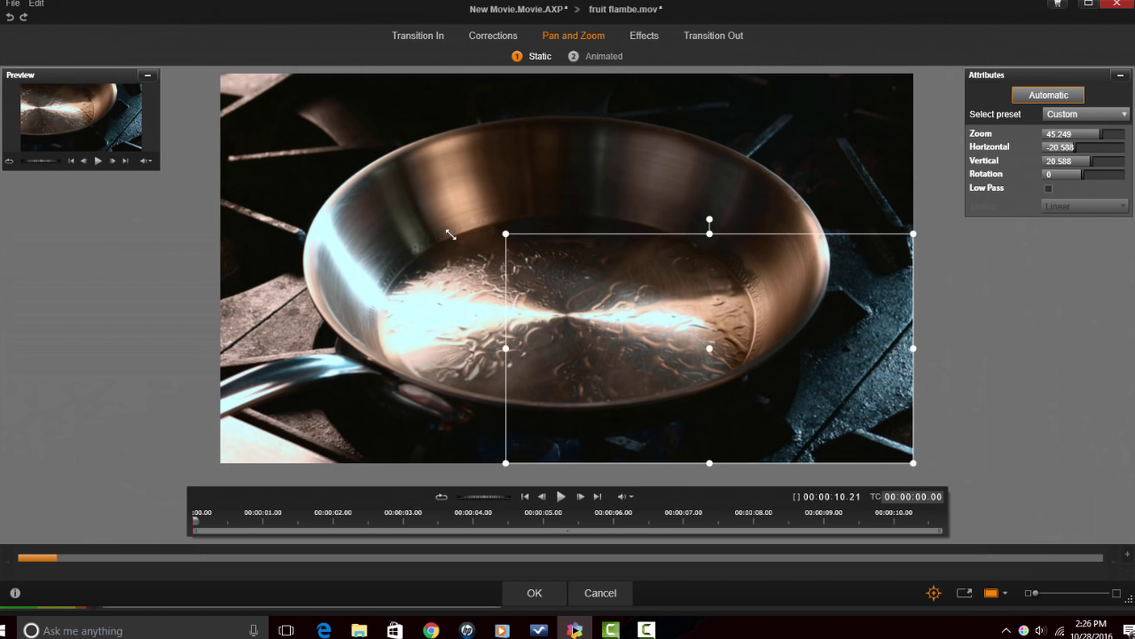
{"action": "left_click_drag", "start_coordinate": [778, 294], "coordinate": [690, 211]}
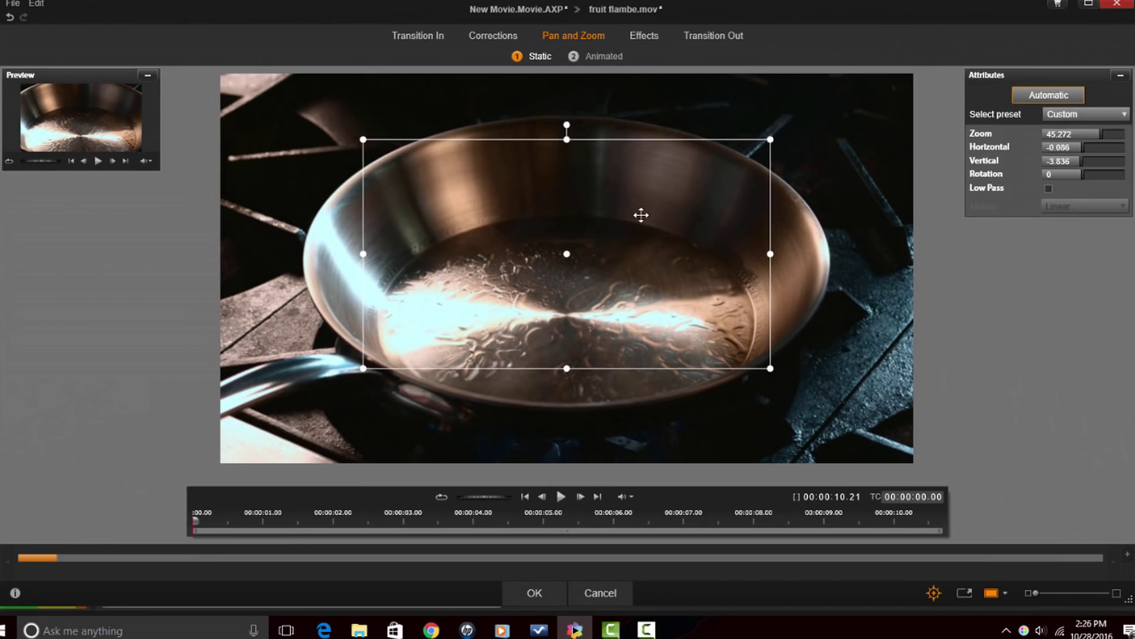
{"action": "left_click_drag", "start_coordinate": [641, 213], "coordinate": [767, 291]}
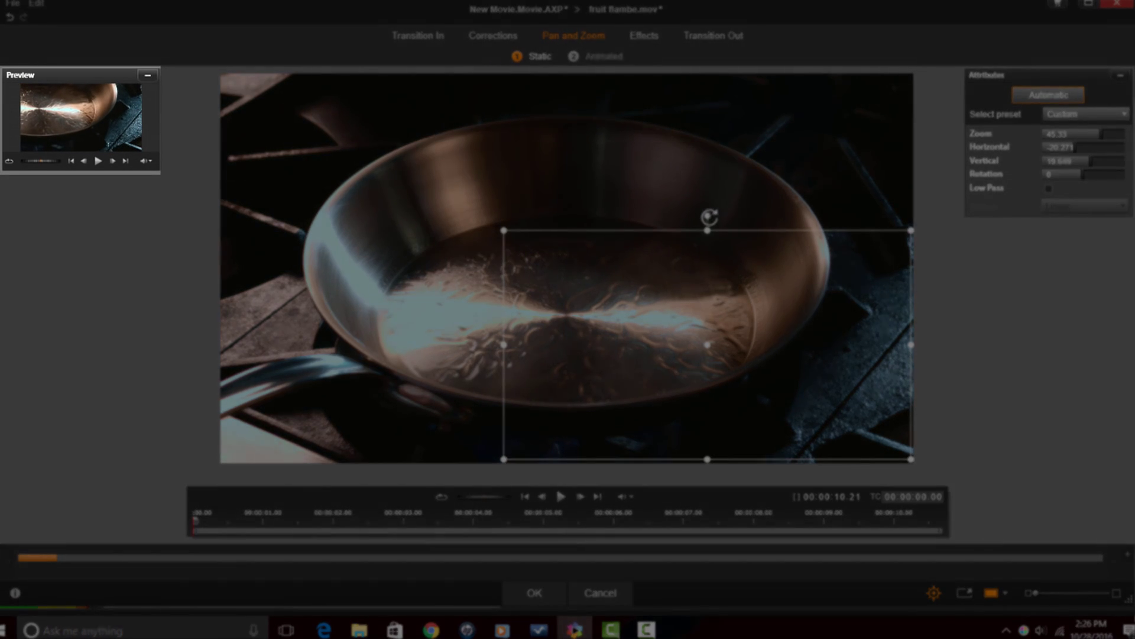
Step: Rotate the static frame 360 degrees and adjust its zoom to about 59.8, horizontal to about 5 and vertical to about -0.2
{"action": "left_click_drag", "start_coordinate": [708, 218], "coordinate": [709, 266]}
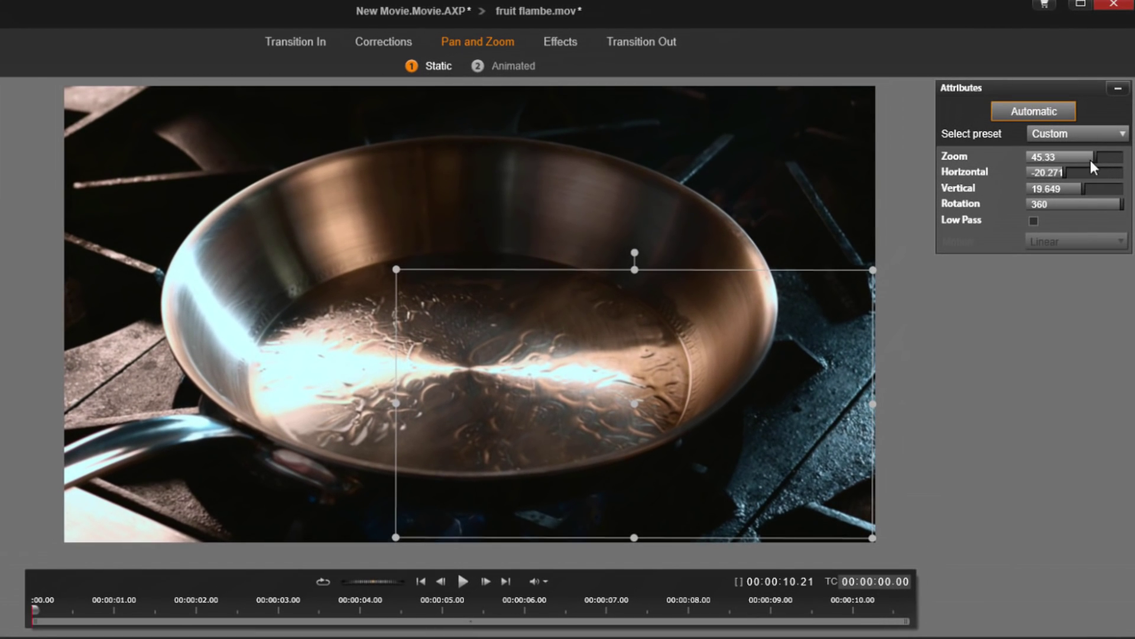
{"action": "left_click_drag", "start_coordinate": [1093, 159], "coordinate": [1103, 170]}
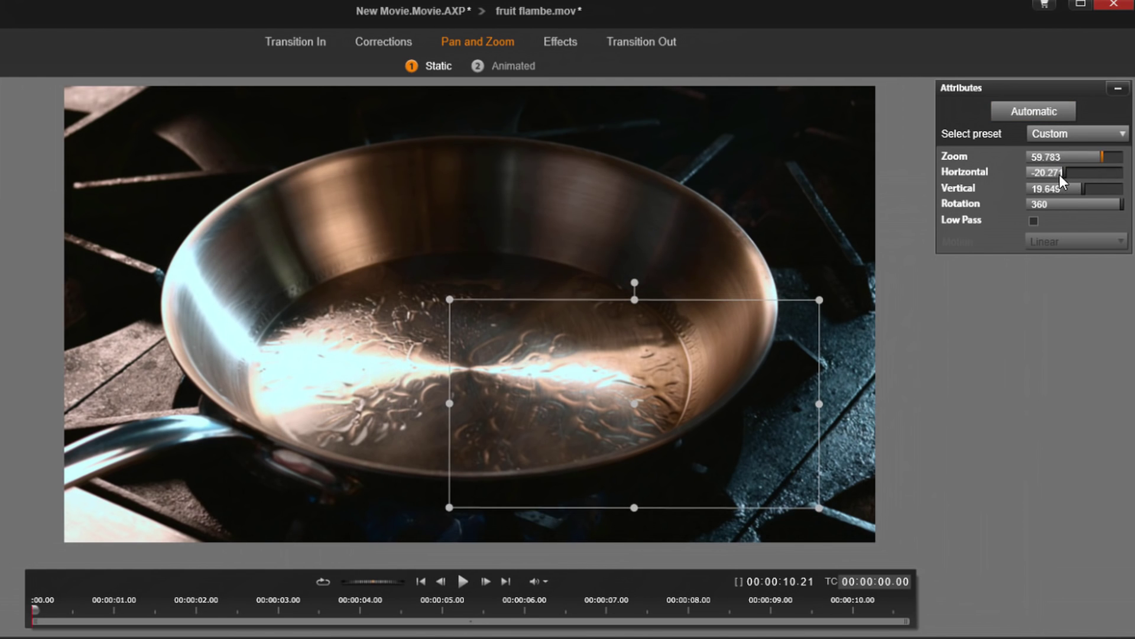
{"action": "mouse_move", "coordinate": [1065, 173]}
{"action": "left_mouse_down"}
{"action": "mouse_move", "coordinate": [1085, 172]}
{"action": "mouse_move", "coordinate": [1096, 189]}
{"action": "mouse_move", "coordinate": [1076, 189]}
{"action": "left_mouse_up"}
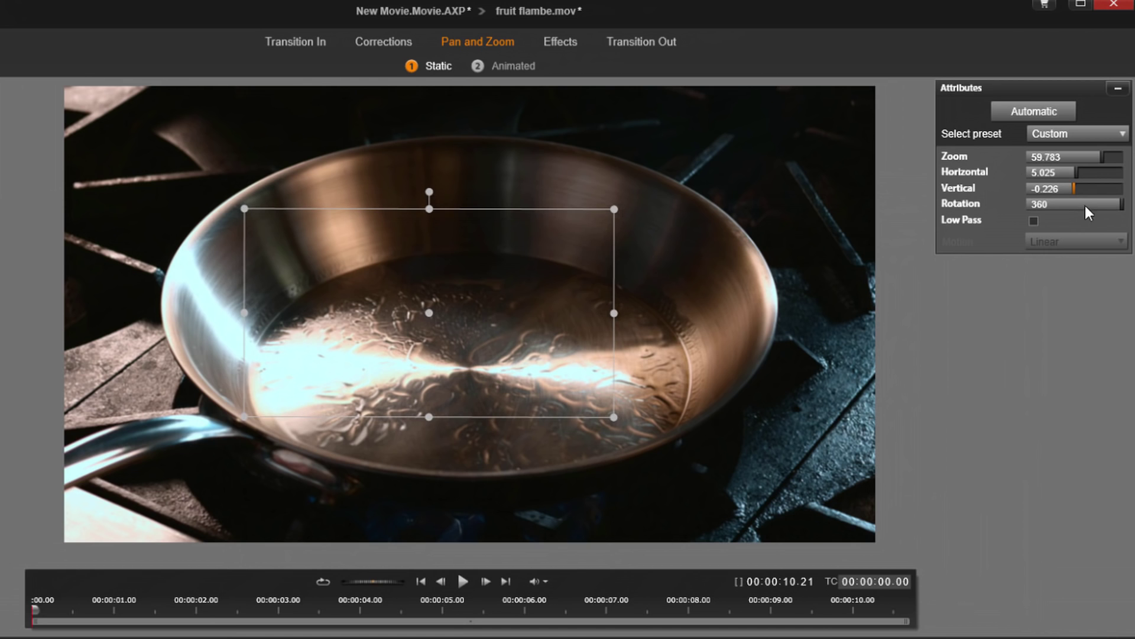
{"action": "mouse_move", "coordinate": [1123, 203]}
{"action": "left_mouse_down"}
{"action": "mouse_move", "coordinate": [1106, 203]}
{"action": "mouse_move", "coordinate": [1123, 203]}
{"action": "left_mouse_up"}
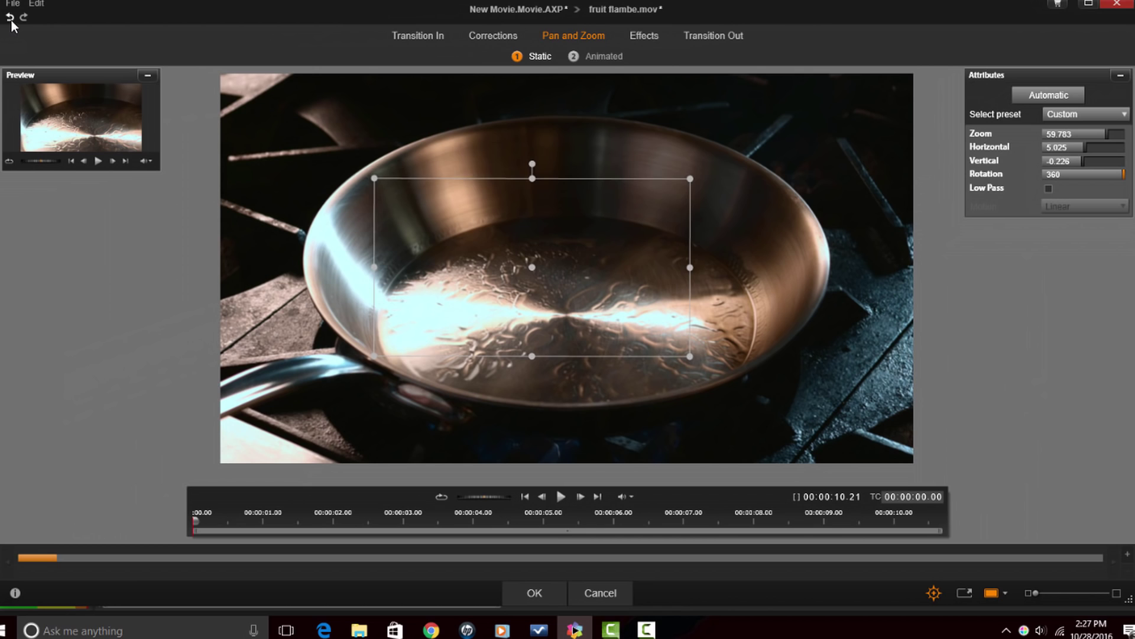
Step: Undo all the static zoom, position and rotation changes
{"action": "left_click", "coordinate": [10, 18]}
{"action": "left_click", "coordinate": [10, 18]}
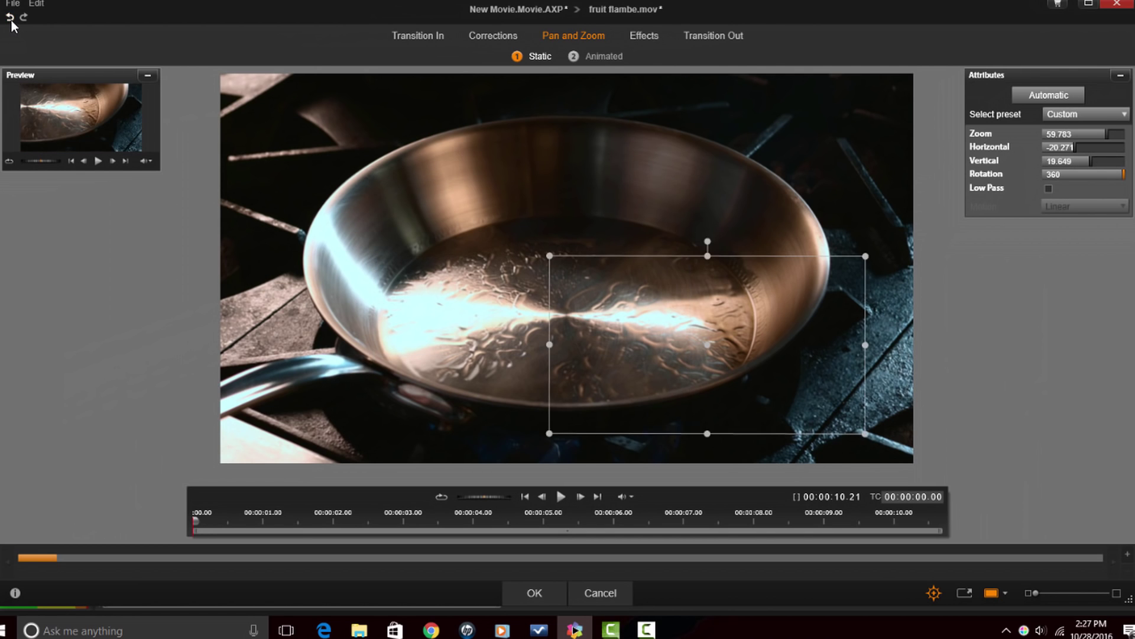
{"action": "left_click", "coordinate": [10, 17]}
{"action": "left_click", "coordinate": [10, 18]}
{"action": "left_click", "coordinate": [10, 18]}
{"action": "left_click", "coordinate": [10, 18]}
{"action": "left_click", "coordinate": [10, 18]}
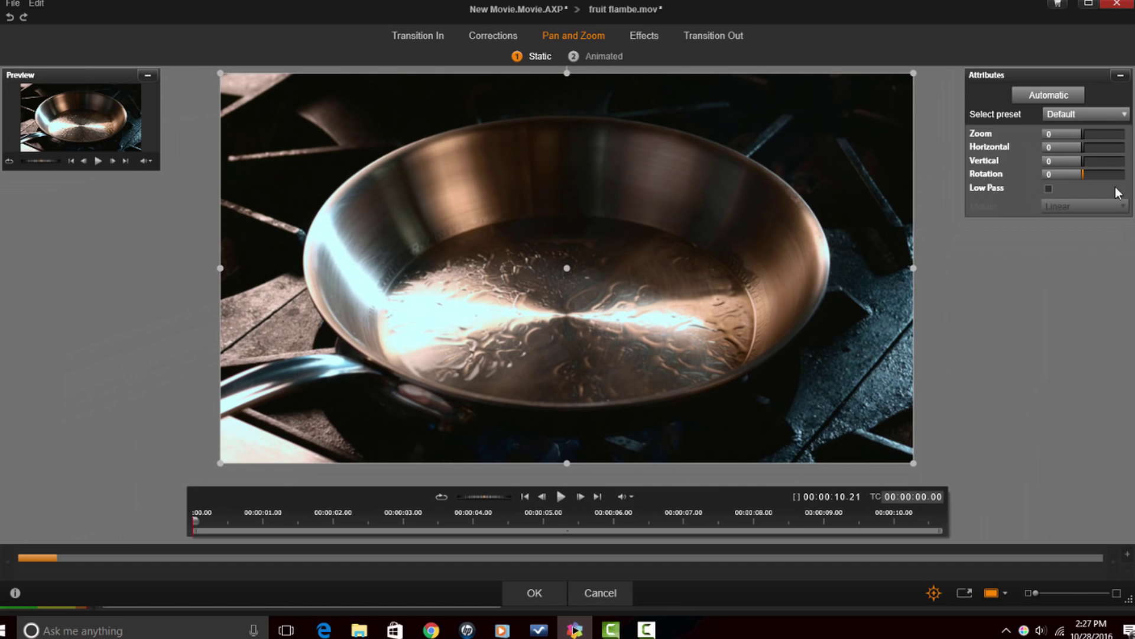
{"action": "mouse_move", "coordinate": [607, 355]}
{"action": "left_mouse_down"}
{"action": "mouse_move", "coordinate": [591, 240]}
{"action": "mouse_move", "coordinate": [594, 98]}
{"action": "left_mouse_up"}
{"action": "mouse_move", "coordinate": [536, 158]}
{"action": "left_mouse_down"}
{"action": "mouse_move", "coordinate": [528, 182]}
{"action": "mouse_move", "coordinate": [684, 170]}
{"action": "left_mouse_up"}
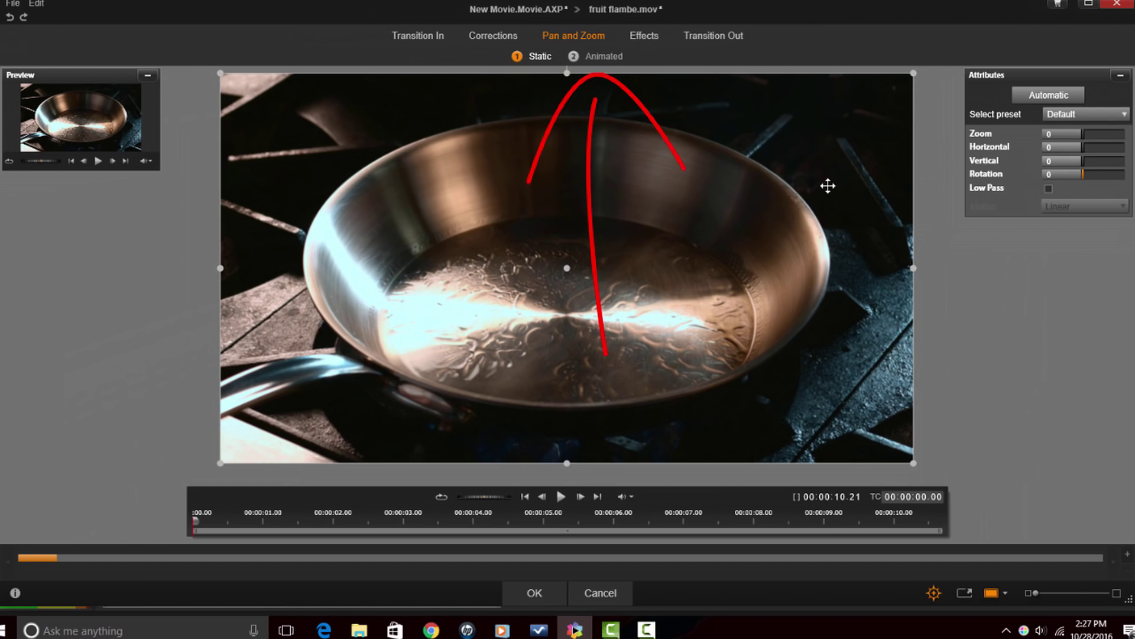
Step: Switch to animated pan and zoom, setting the start position's zoom to about 11.7 and the end position's to about 34.5
{"action": "left_click", "coordinate": [608, 55]}
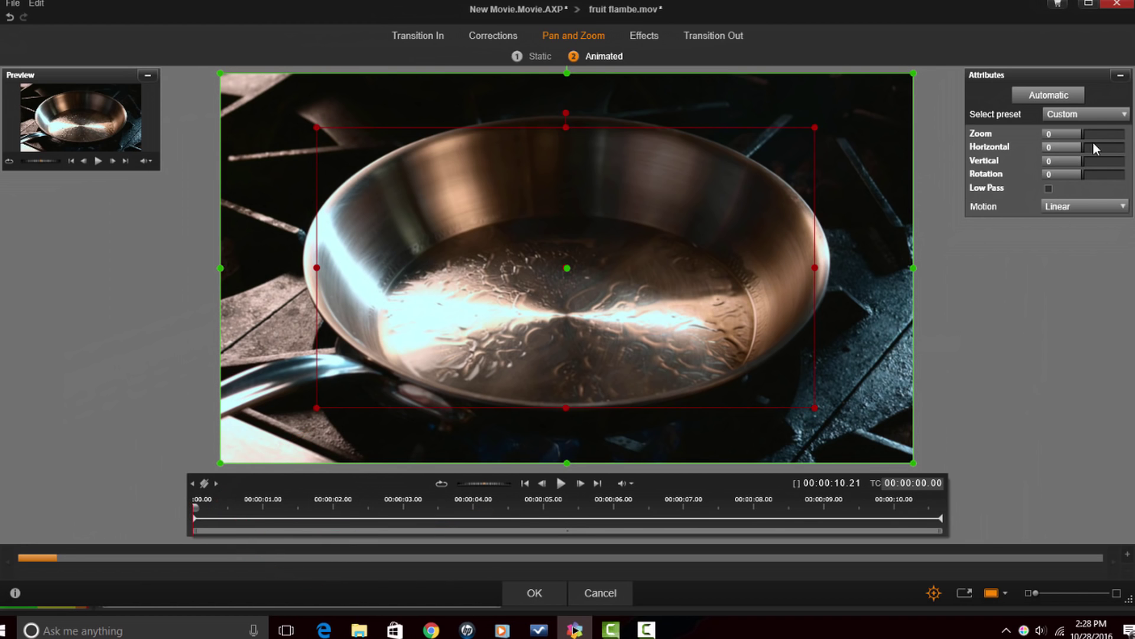
{"action": "mouse_move", "coordinate": [1080, 136]}
{"action": "left_mouse_down"}
{"action": "mouse_move", "coordinate": [1103, 136]}
{"action": "mouse_move", "coordinate": [1088, 136]}
{"action": "left_mouse_up"}
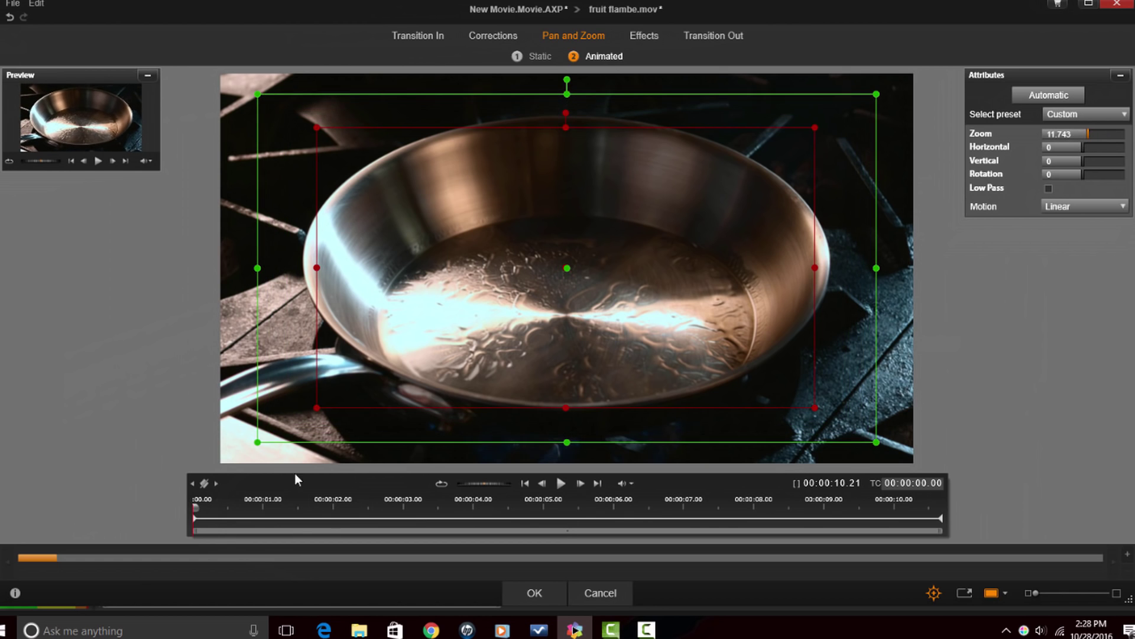
{"action": "left_click", "coordinate": [217, 483]}
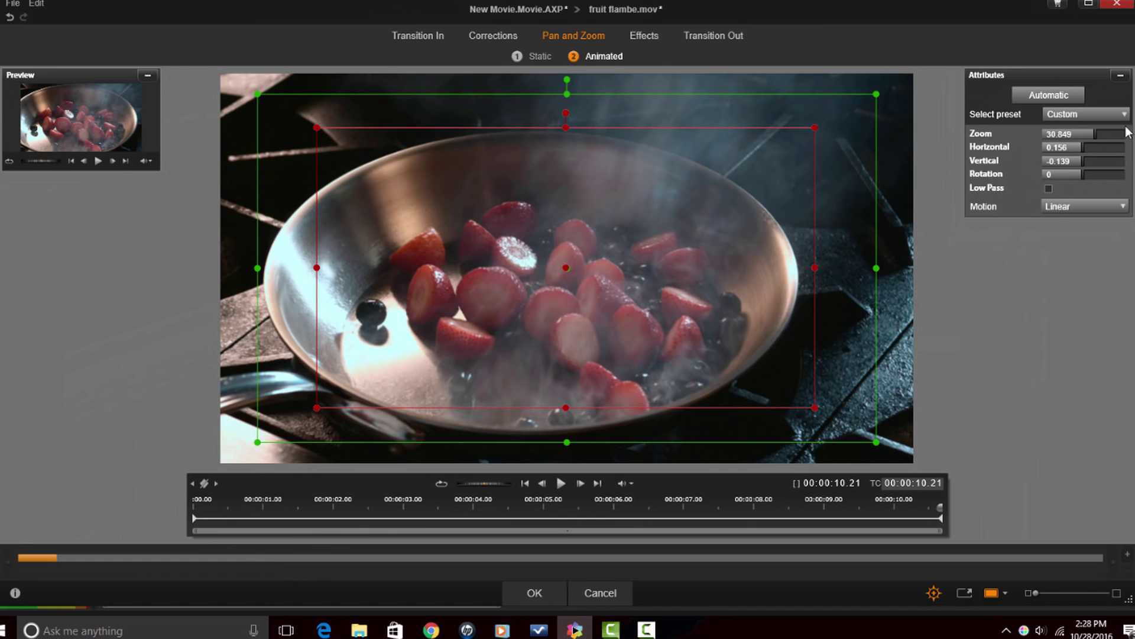
{"action": "mouse_move", "coordinate": [1091, 135]}
{"action": "left_mouse_down"}
{"action": "mouse_move", "coordinate": [1079, 134]}
{"action": "mouse_move", "coordinate": [1094, 136]}
{"action": "left_mouse_up"}
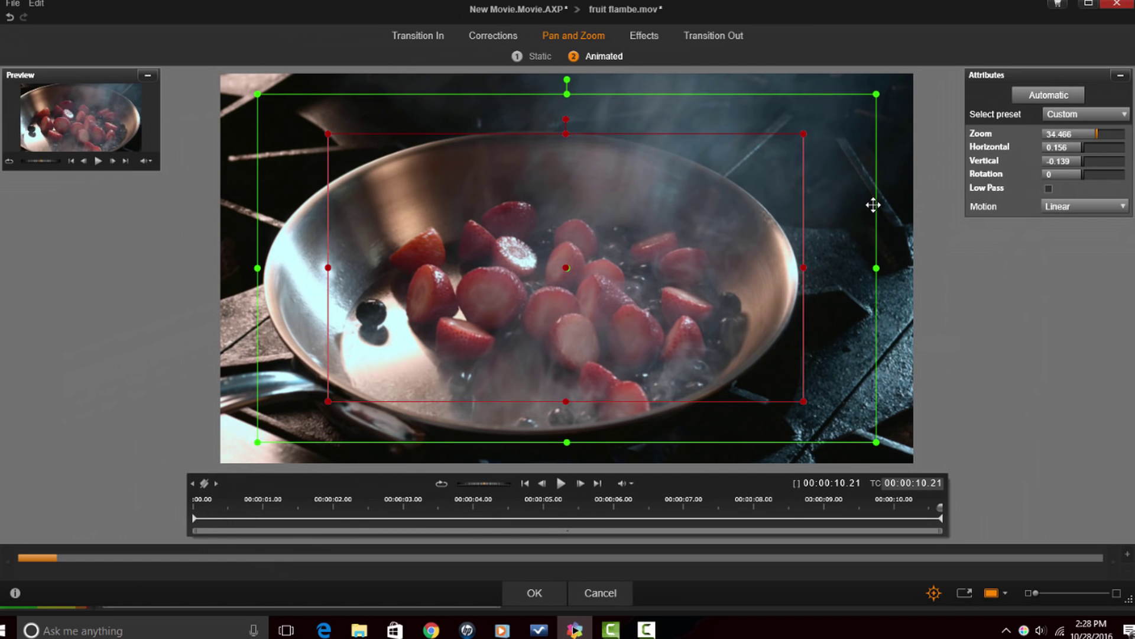
Step: Set the start position's zoom to about 17.2, and jump between the start and end positions
{"action": "left_click", "coordinate": [871, 207]}
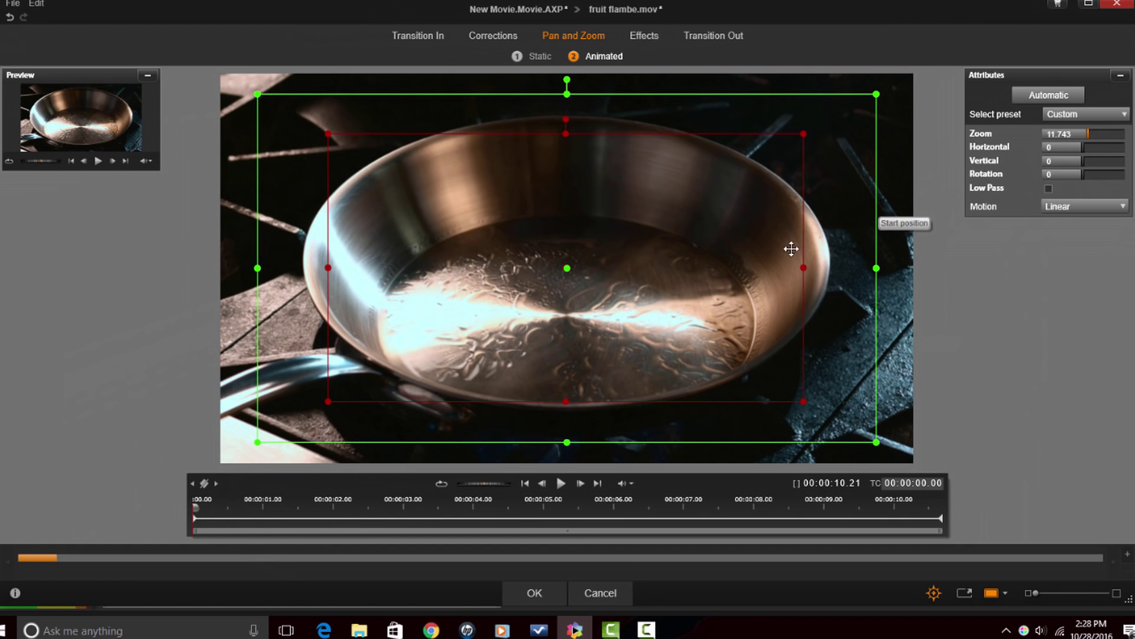
{"action": "left_click_drag", "start_coordinate": [1088, 132], "coordinate": [1100, 139]}
{"action": "left_click", "coordinate": [216, 483]}
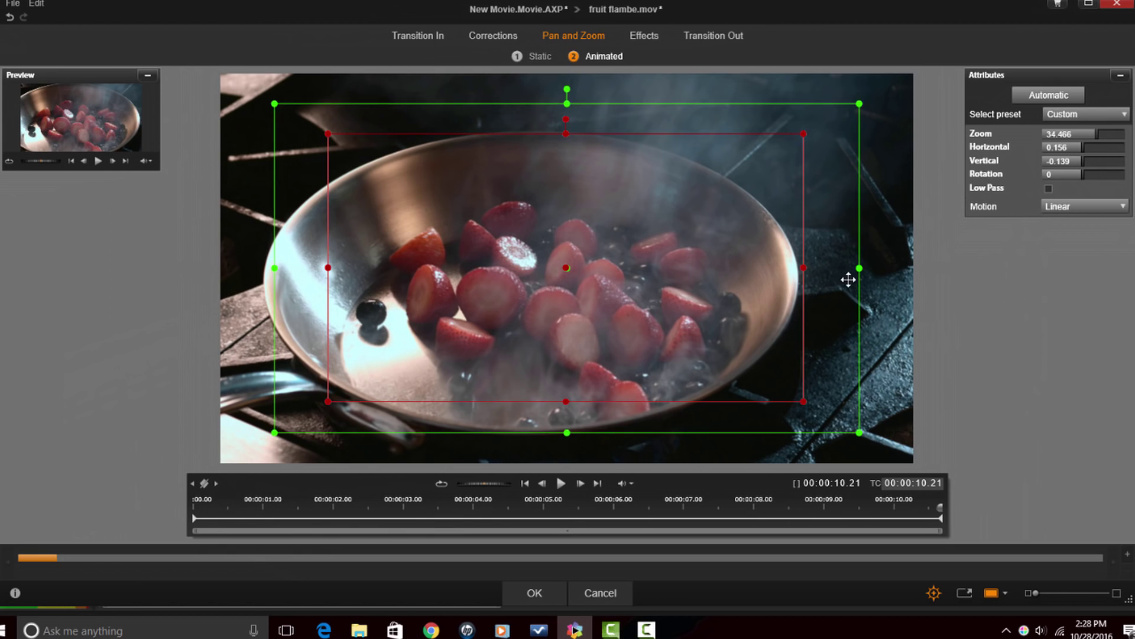
{"action": "left_click", "coordinate": [805, 306]}
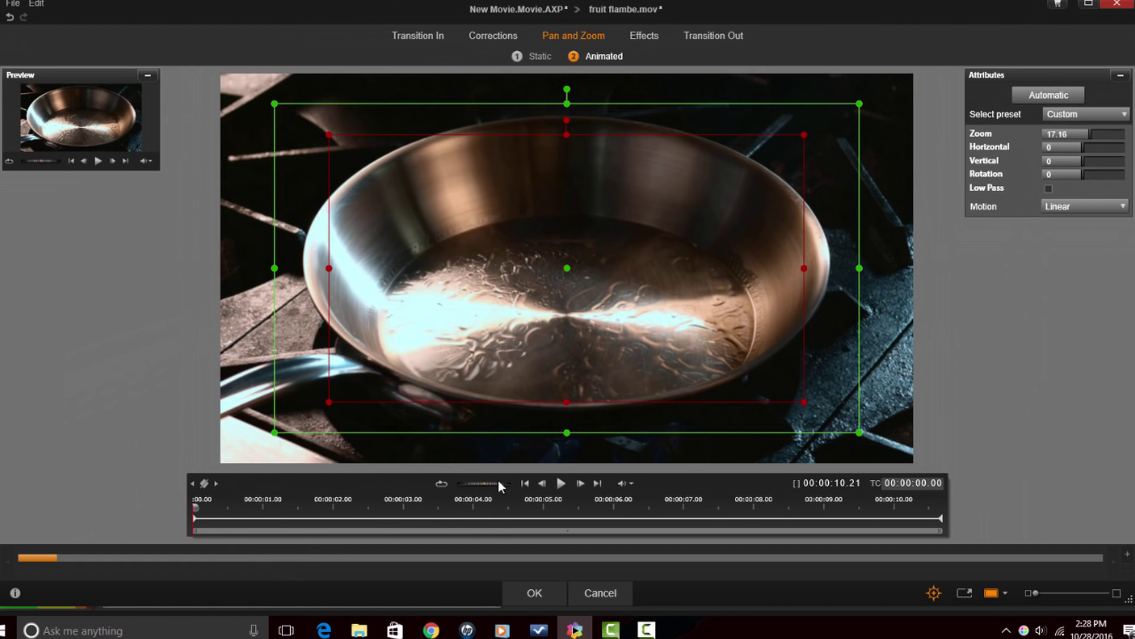
{"action": "left_click", "coordinate": [598, 483]}
Step: Undo the animated pan and zoom changes back to the static default
{"action": "left_click", "coordinate": [9, 18]}
{"action": "left_click", "coordinate": [9, 18]}
{"action": "left_click", "coordinate": [10, 17]}
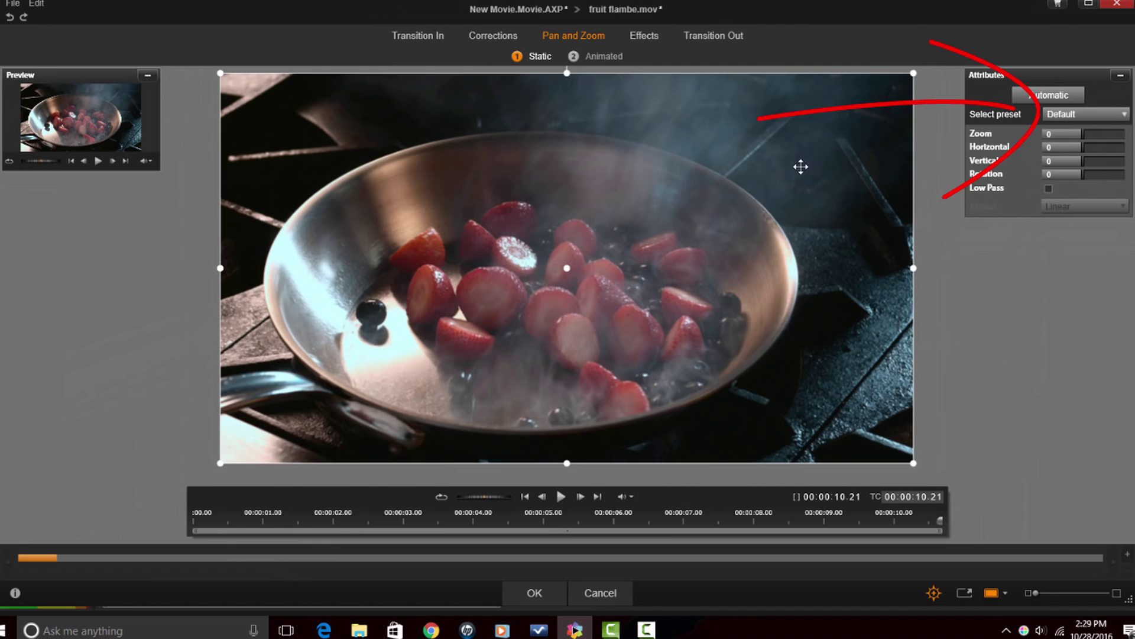
Step: Apply the Static Small Zoom preset, and replace it with Static Big Zoom
{"action": "left_click", "coordinate": [1124, 116]}
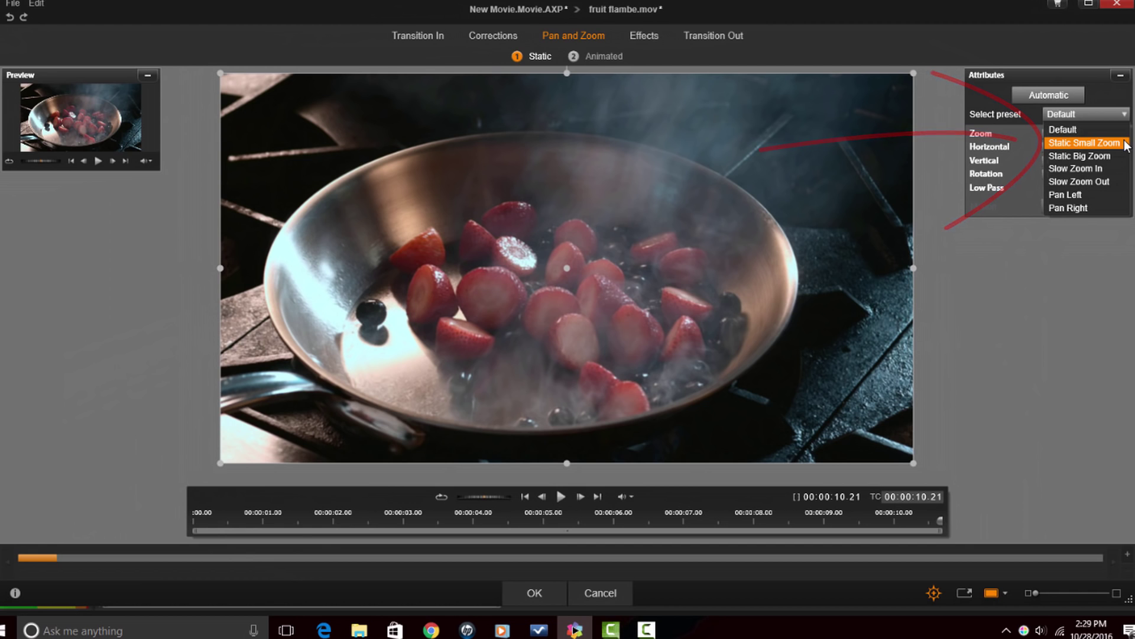
{"action": "left_click", "coordinate": [1112, 143]}
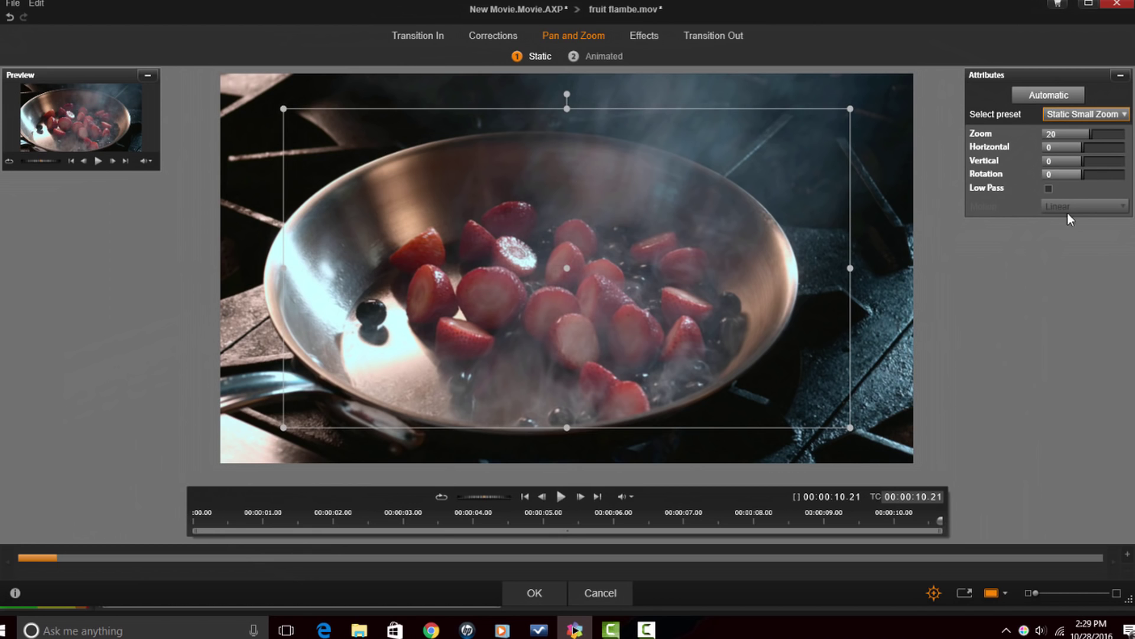
{"action": "left_click", "coordinate": [1123, 114]}
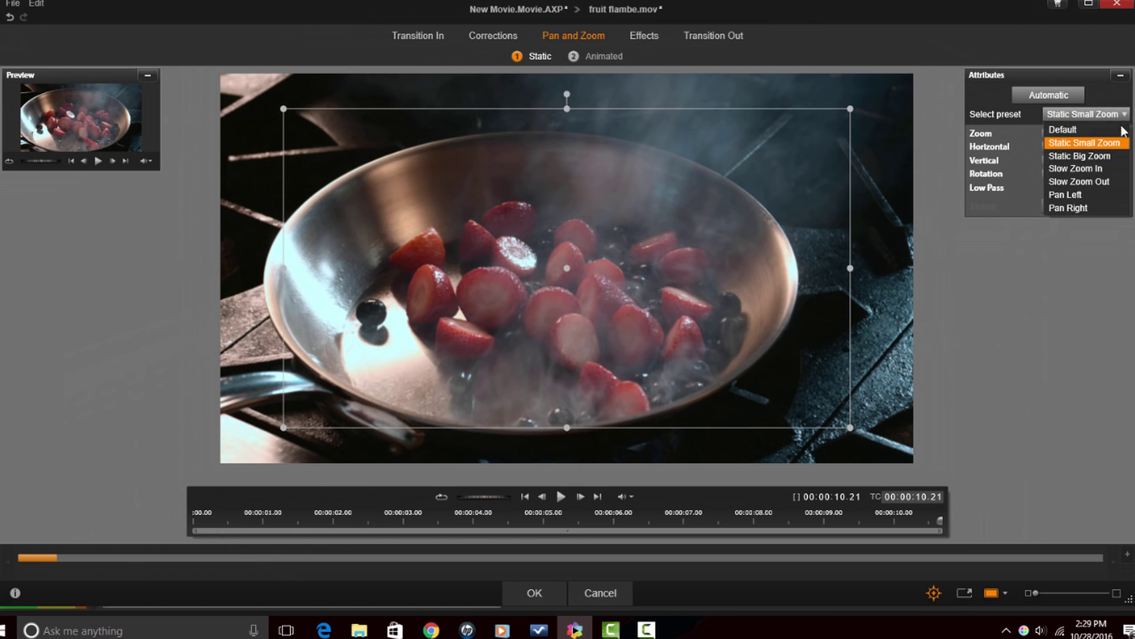
{"action": "left_click", "coordinate": [1112, 157]}
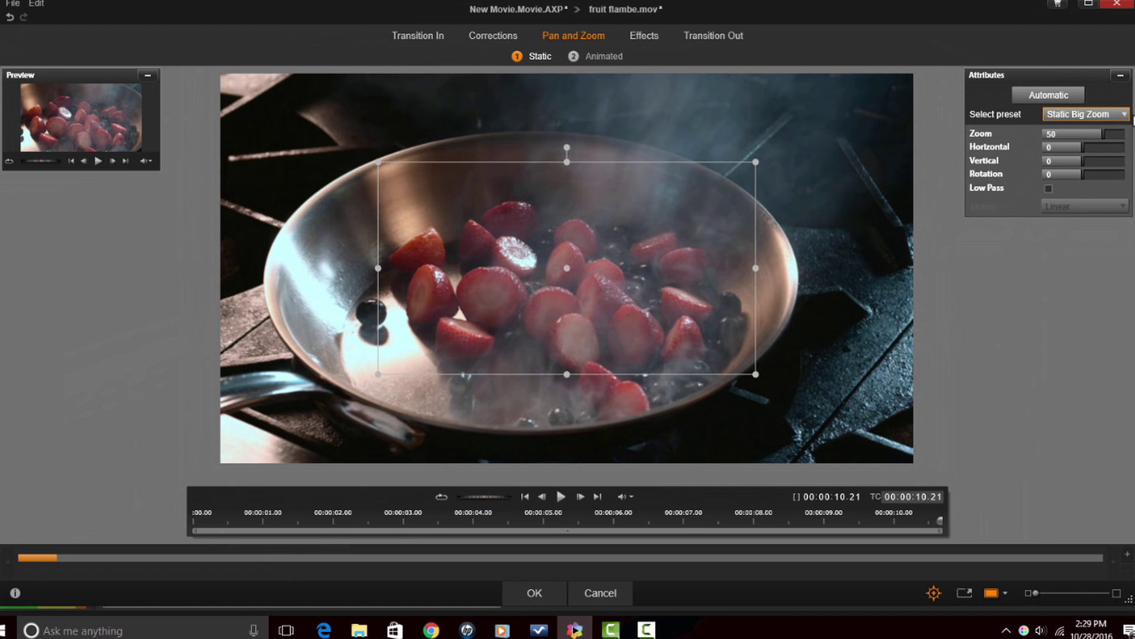
Step: Apply the Slow Zoom In preset, and replace it with Slow Zoom Out
{"action": "left_click", "coordinate": [1125, 118]}
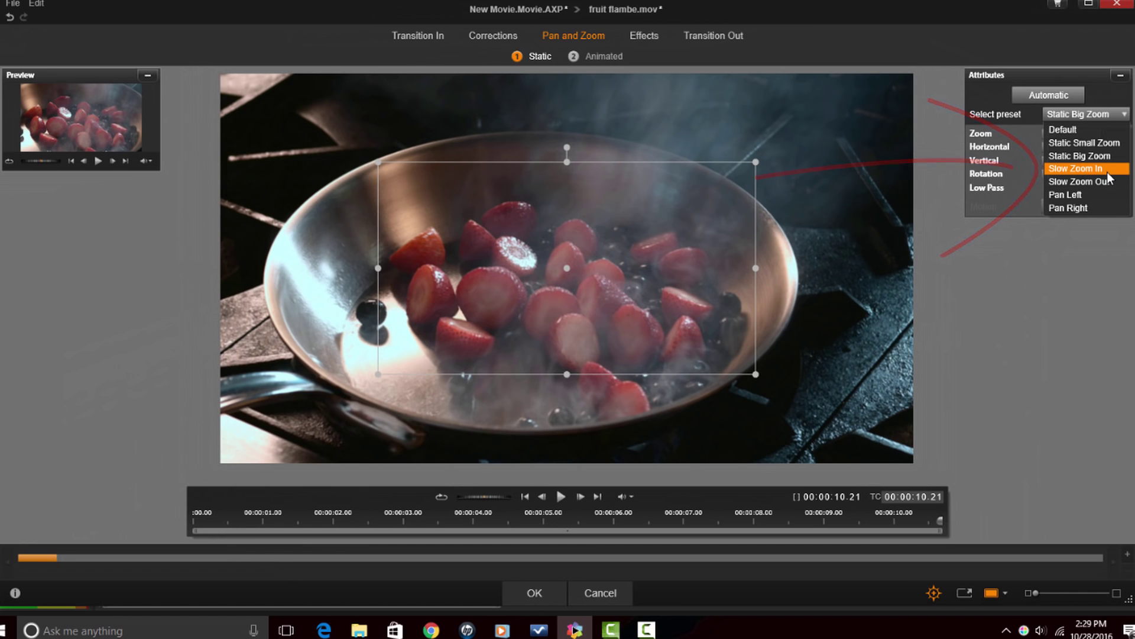
{"action": "left_click", "coordinate": [1108, 172]}
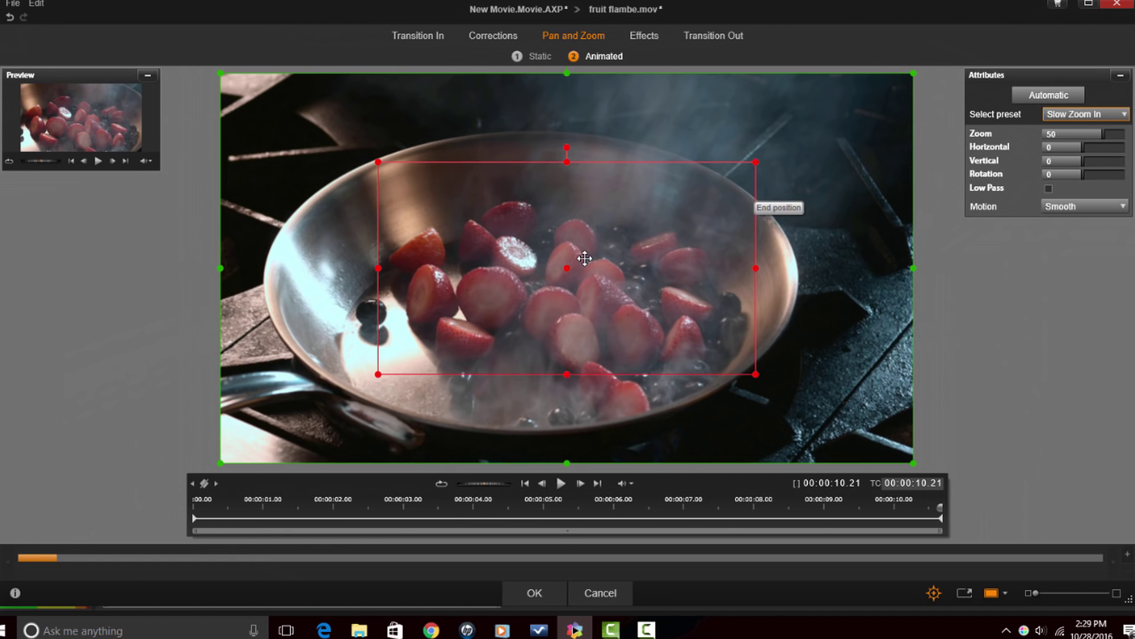
{"action": "left_click", "coordinate": [1123, 115]}
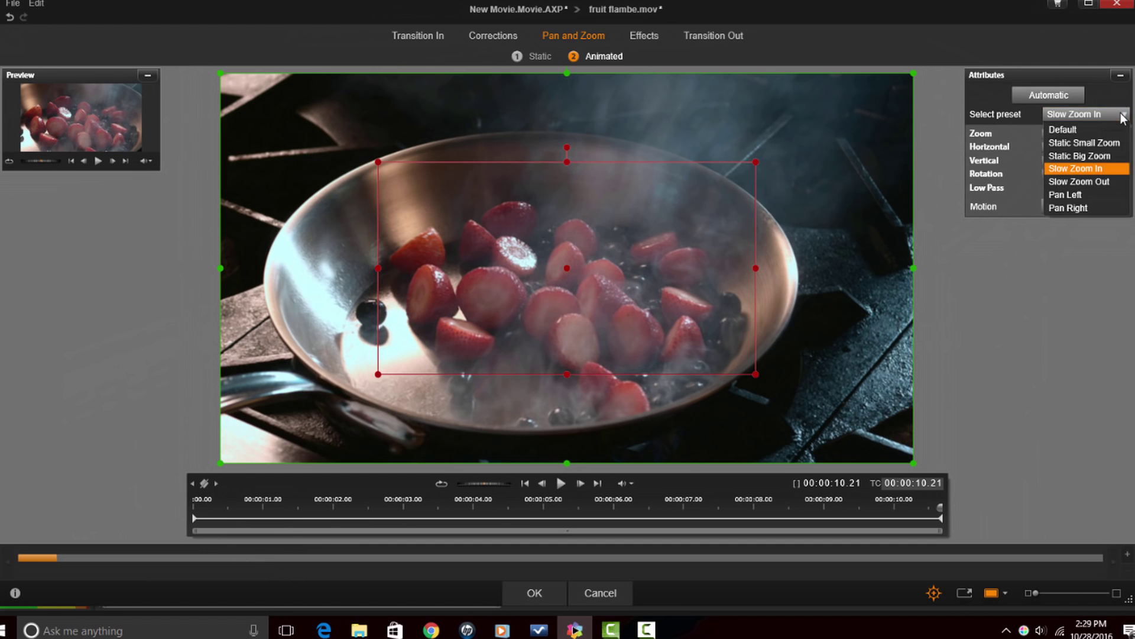
{"action": "left_click", "coordinate": [1114, 183]}
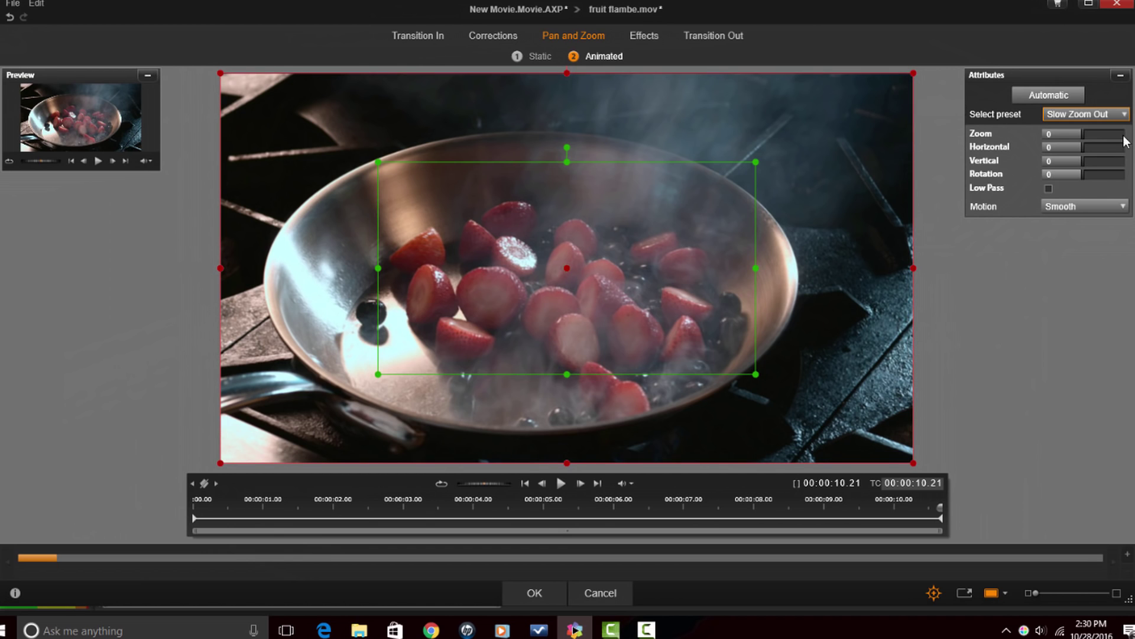
Step: Apply the Pan Left preset and move the playhead to the clip's start position
{"action": "left_click", "coordinate": [1125, 114]}
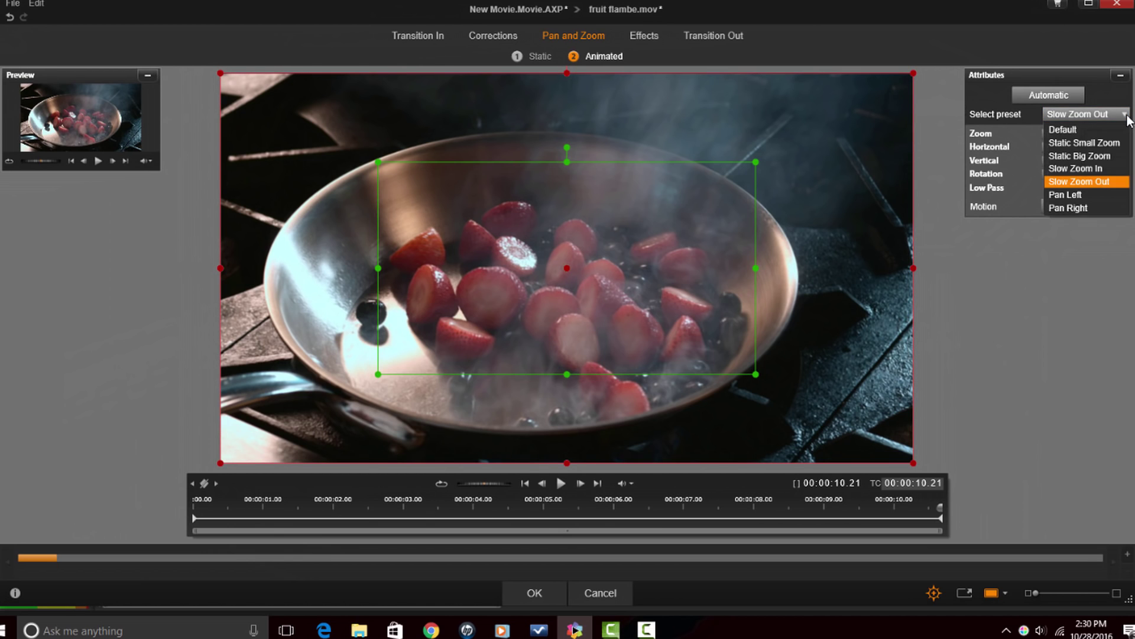
{"action": "left_click", "coordinate": [1109, 195]}
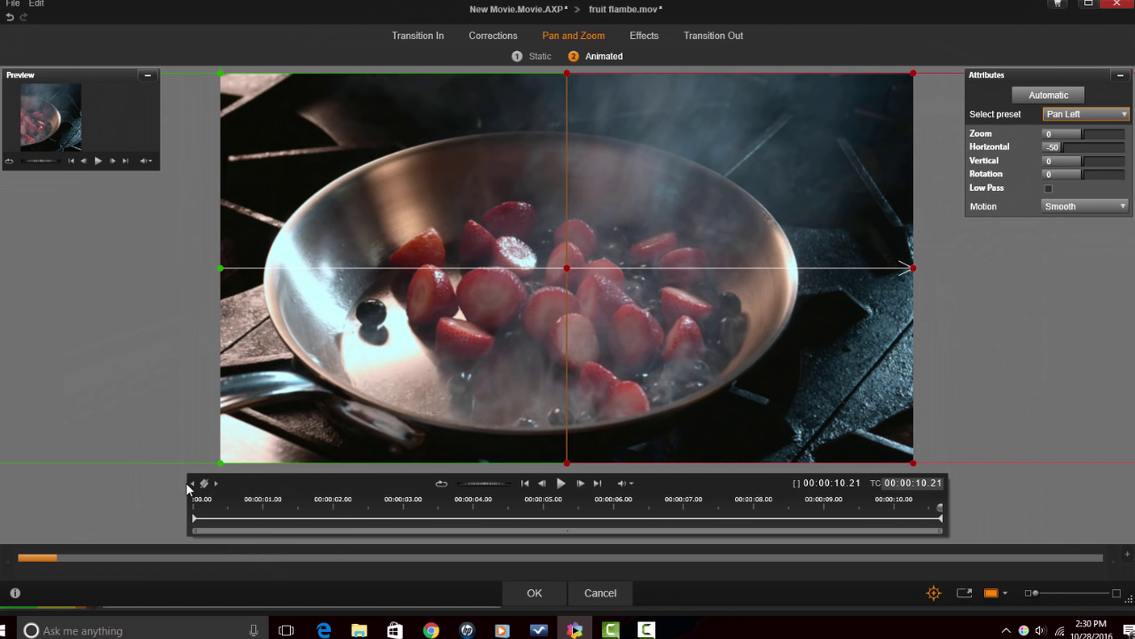
{"action": "left_click", "coordinate": [217, 504]}
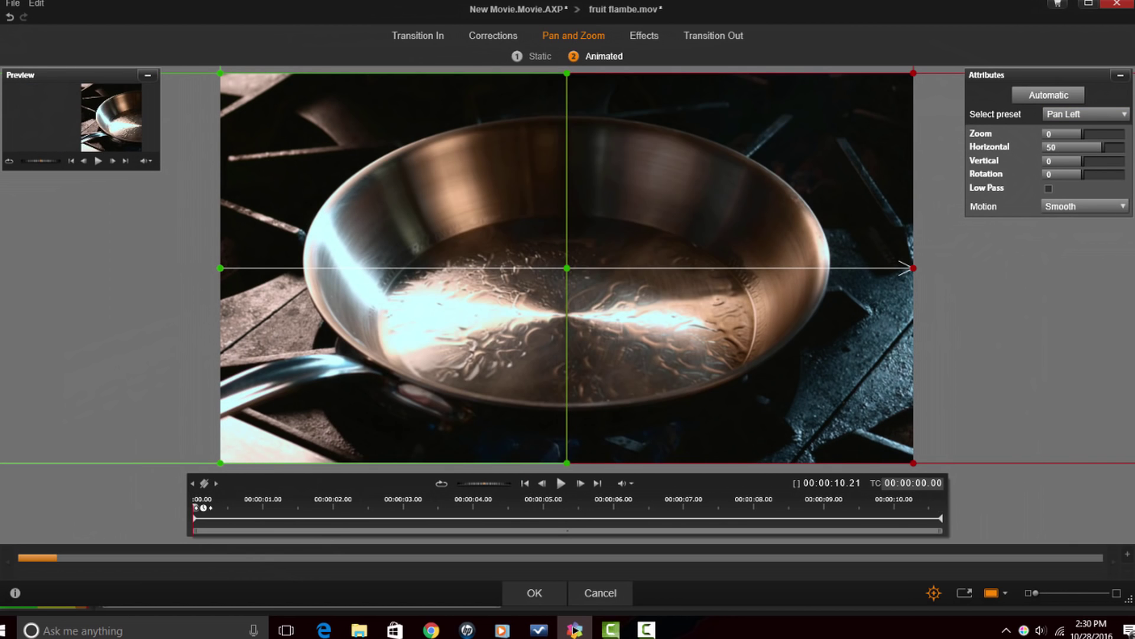
{"action": "left_click_drag", "start_coordinate": [230, 503], "coordinate": [140, 554]}
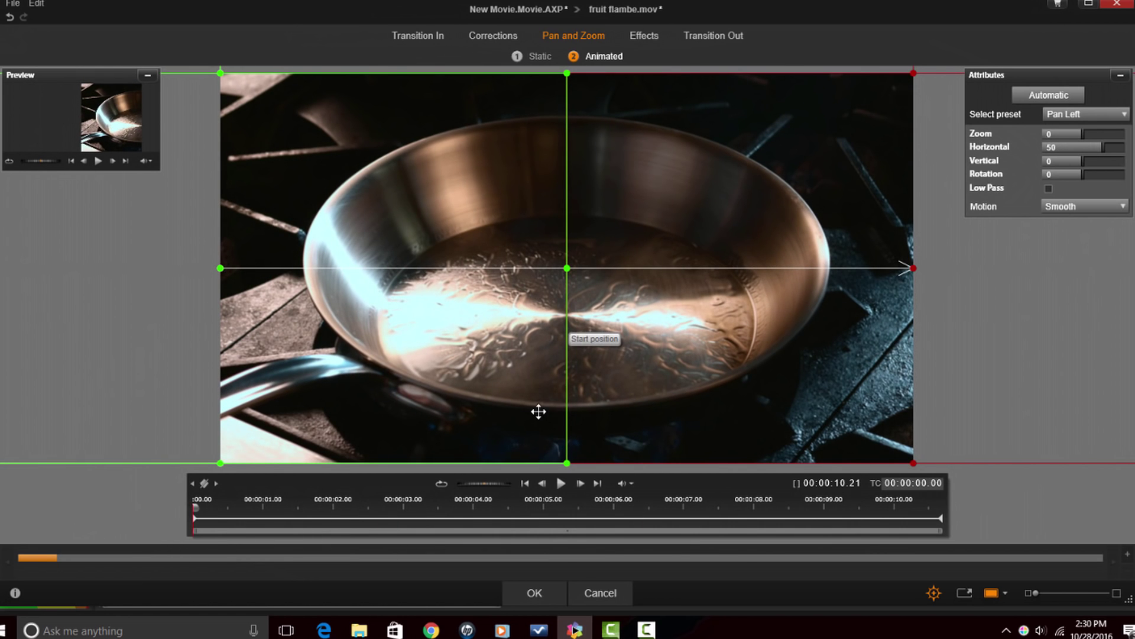
Step: Try moving the Pan Left end frame to about -50.8 horizontal and -12.6 vertical, and undo the move
{"action": "left_click_drag", "start_coordinate": [909, 262], "coordinate": [919, 219]}
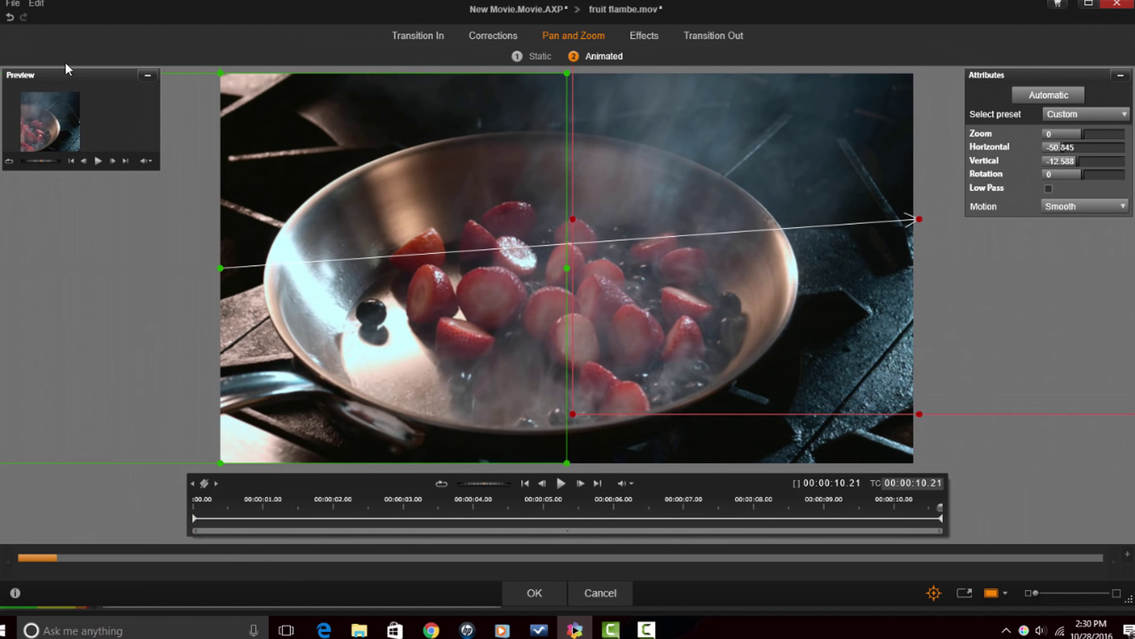
{"action": "left_click", "coordinate": [9, 18]}
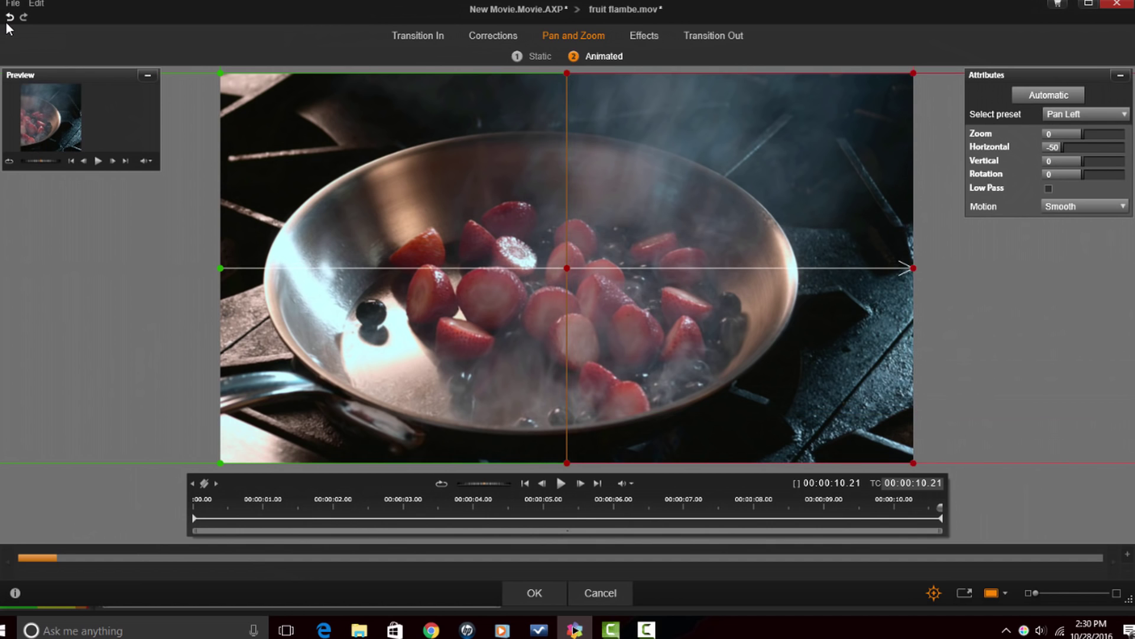
Step: Apply the Pan Right preset and play the animation from the clip's start position
{"action": "left_click", "coordinate": [1121, 116]}
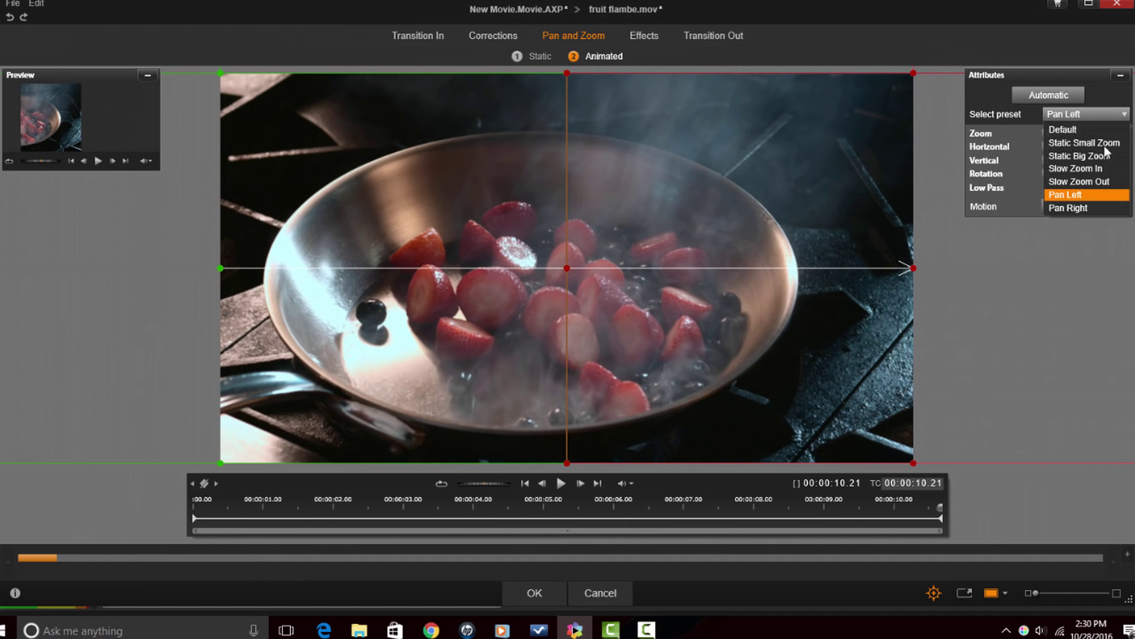
{"action": "left_click", "coordinate": [1110, 208]}
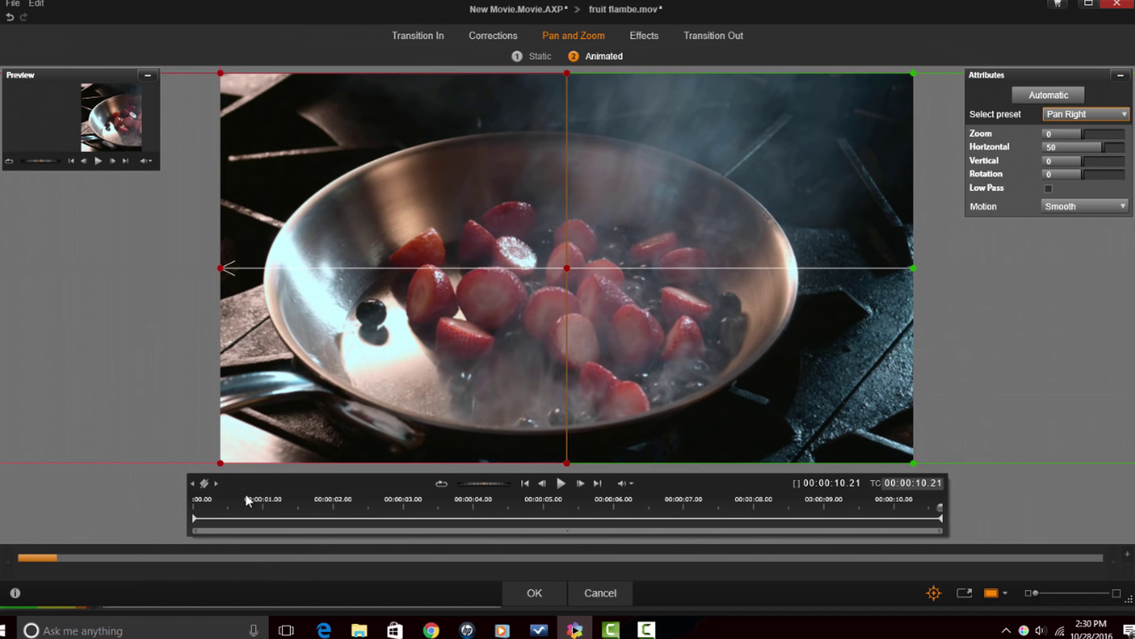
{"action": "left_click", "coordinate": [193, 484]}
{"action": "left_click_drag", "start_coordinate": [194, 507], "coordinate": [162, 555]}
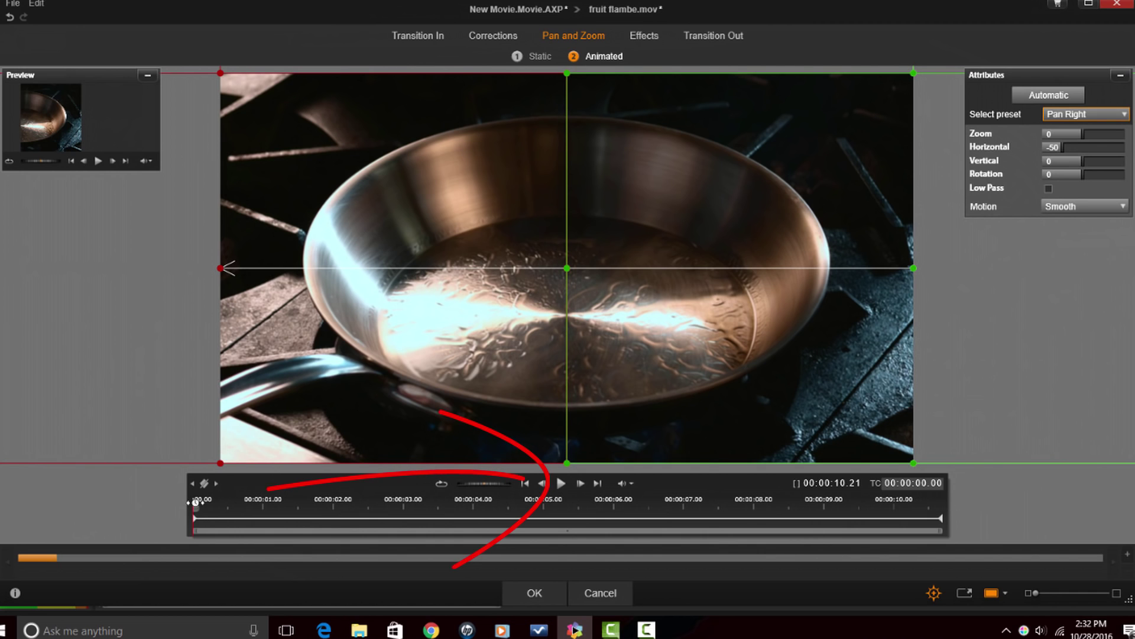
{"action": "left_click", "coordinate": [561, 486]}
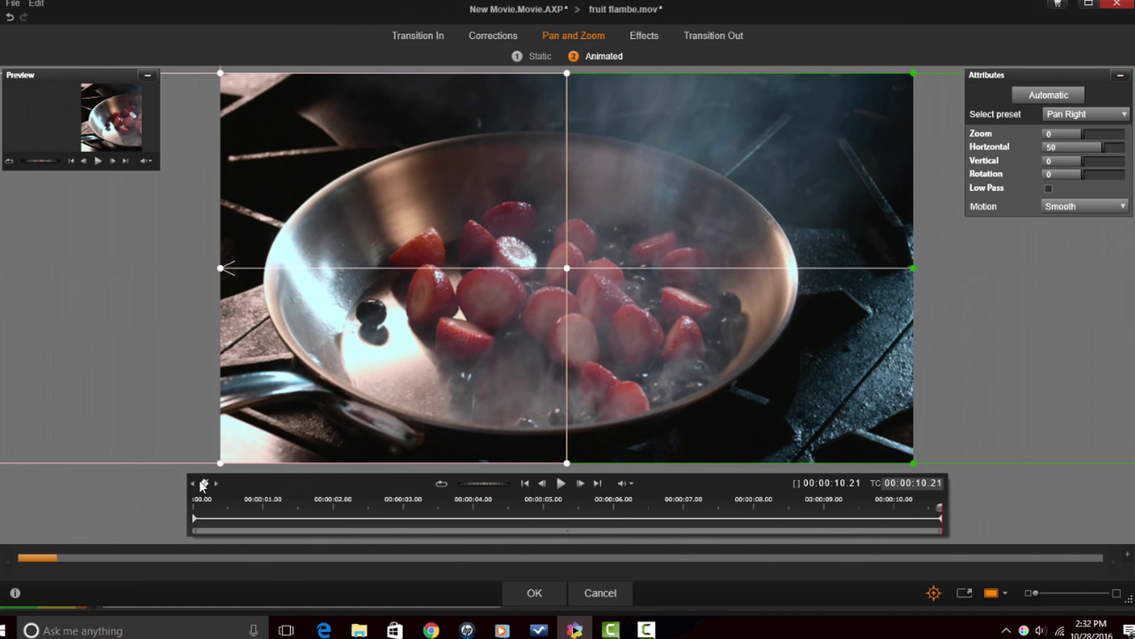
Step: Set the pan's motion to Ease In and play the clip from its start position
{"action": "left_click", "coordinate": [191, 484]}
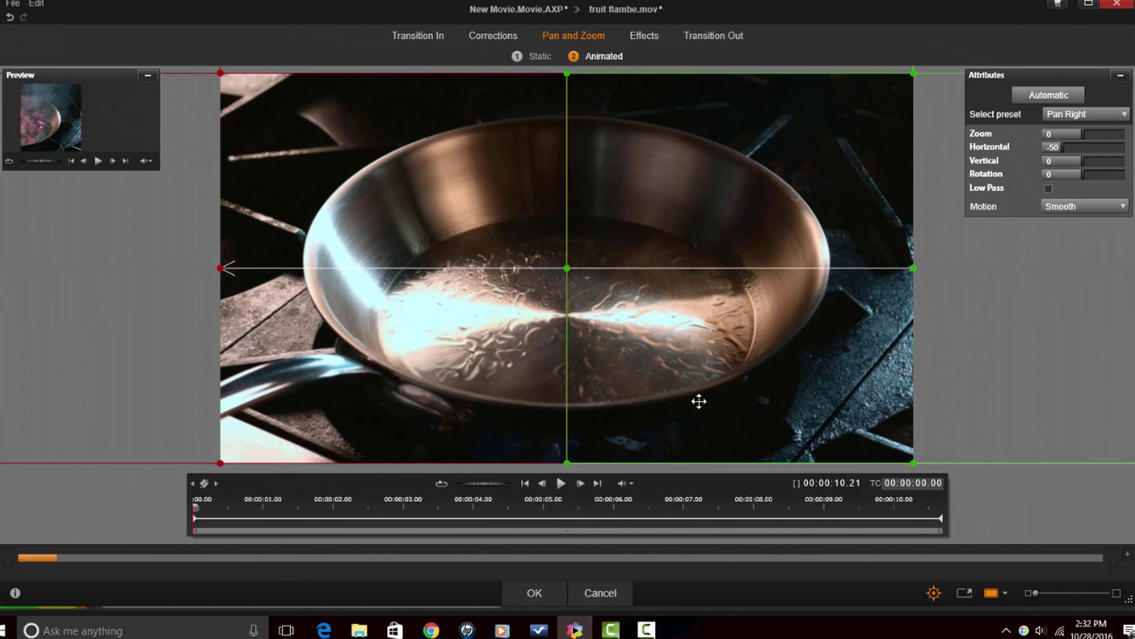
{"action": "left_click", "coordinate": [1090, 204]}
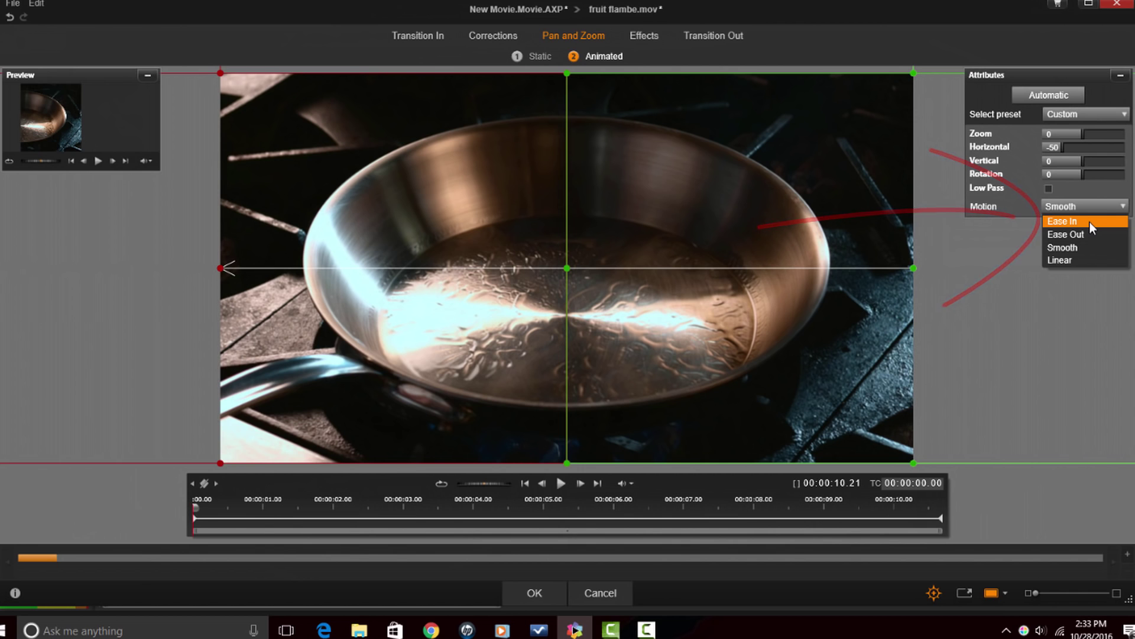
{"action": "left_click", "coordinate": [1091, 222]}
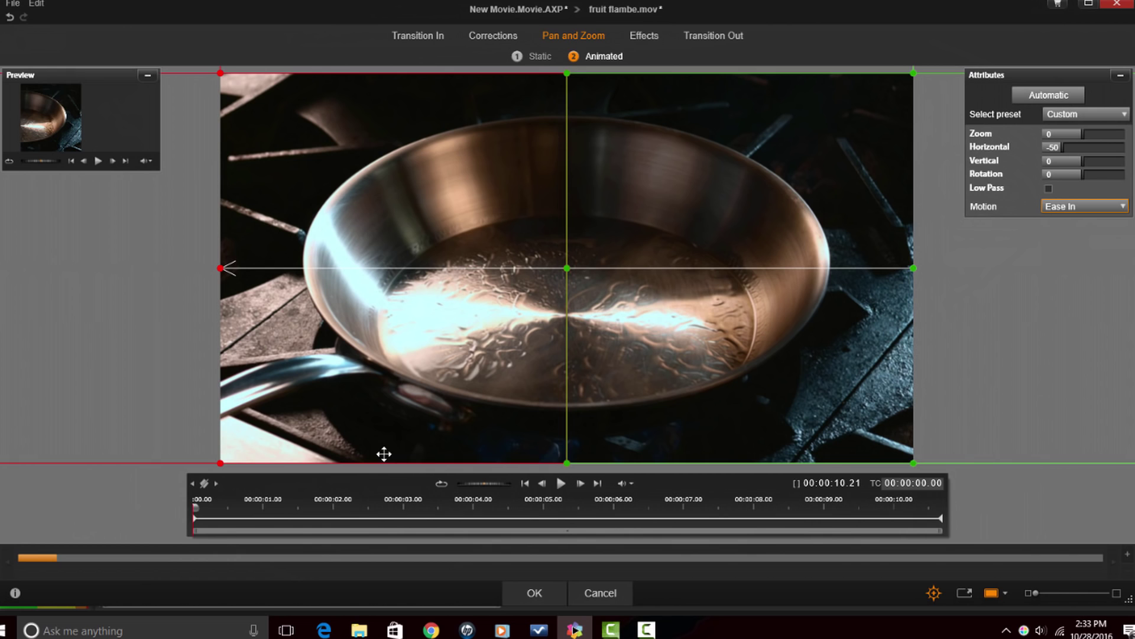
{"action": "left_click", "coordinate": [564, 483]}
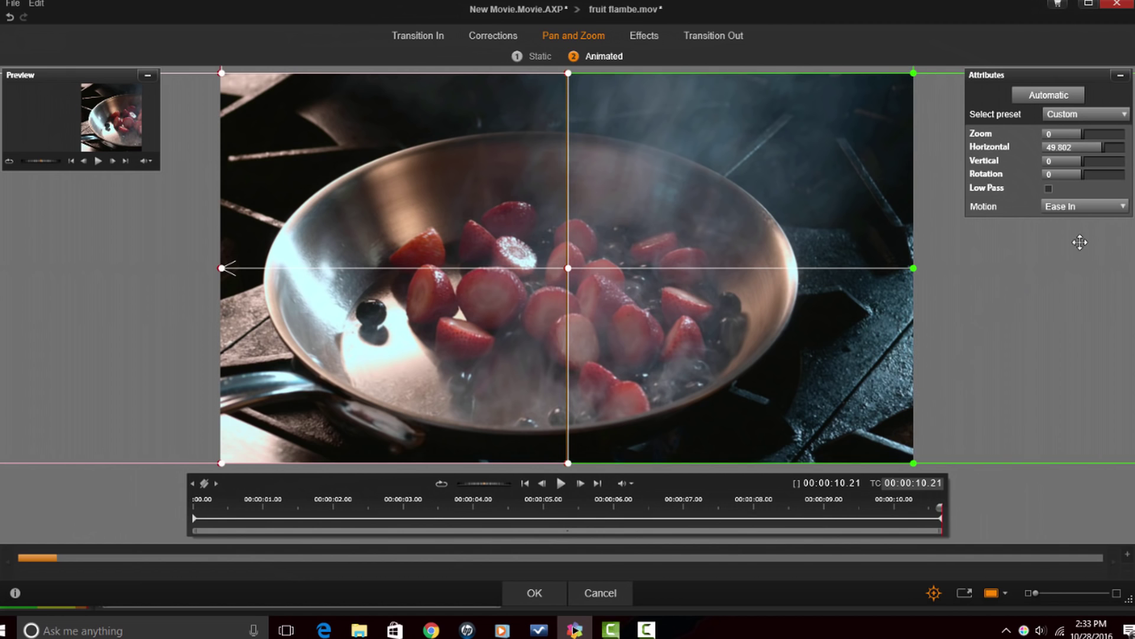
Step: Set the pan's motion to Ease Out and play the clip from its start position
{"action": "left_click", "coordinate": [192, 484]}
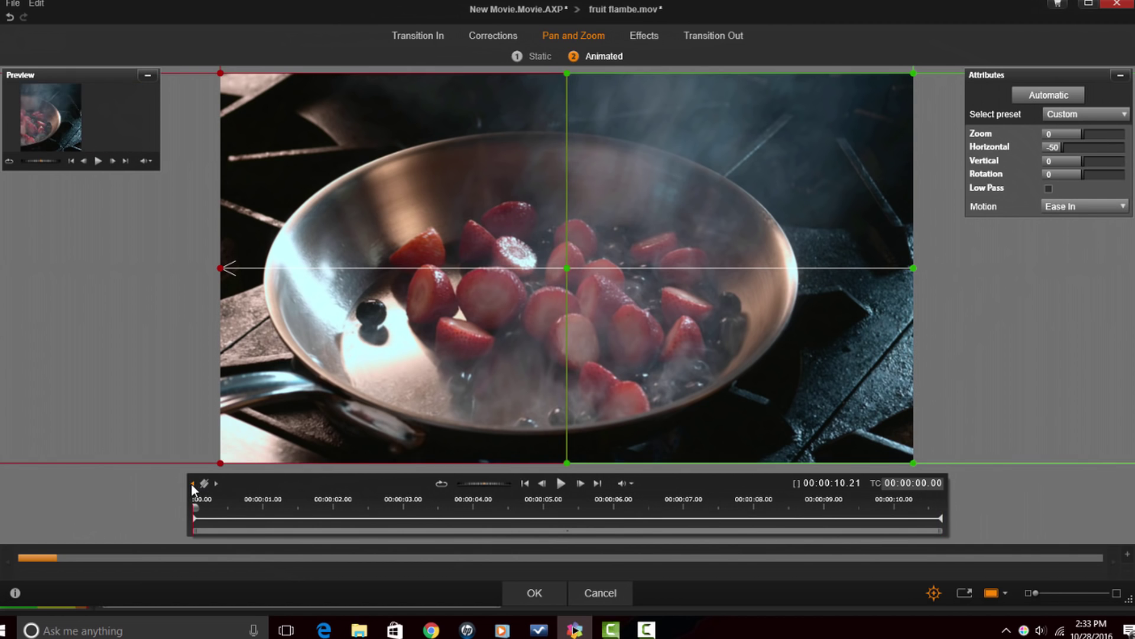
{"action": "left_click", "coordinate": [1102, 206]}
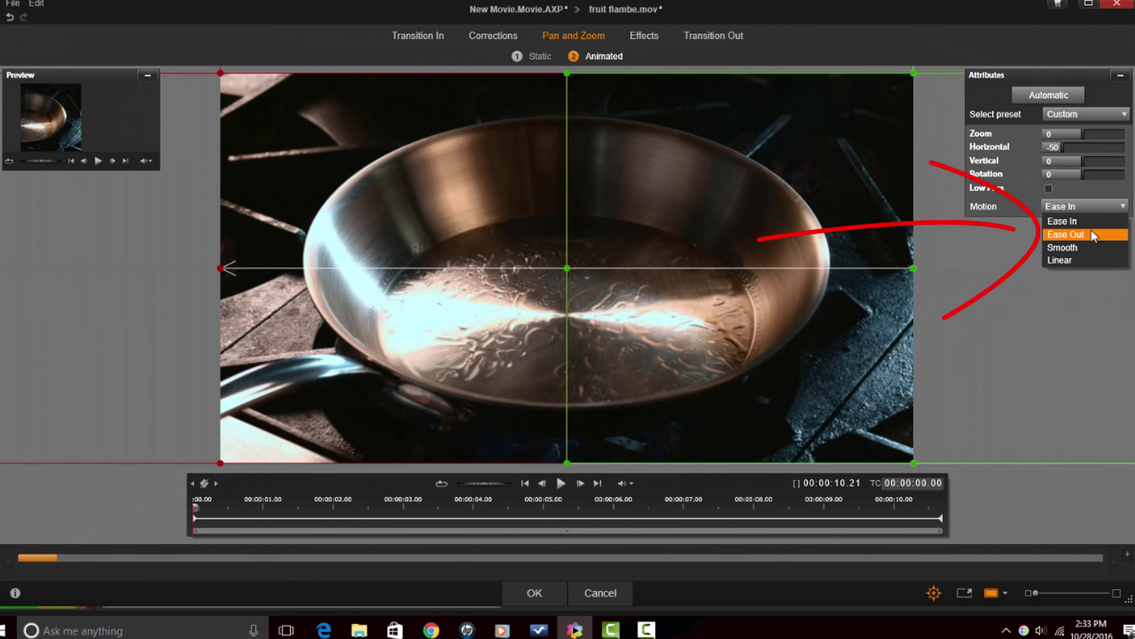
{"action": "left_click", "coordinate": [1092, 231]}
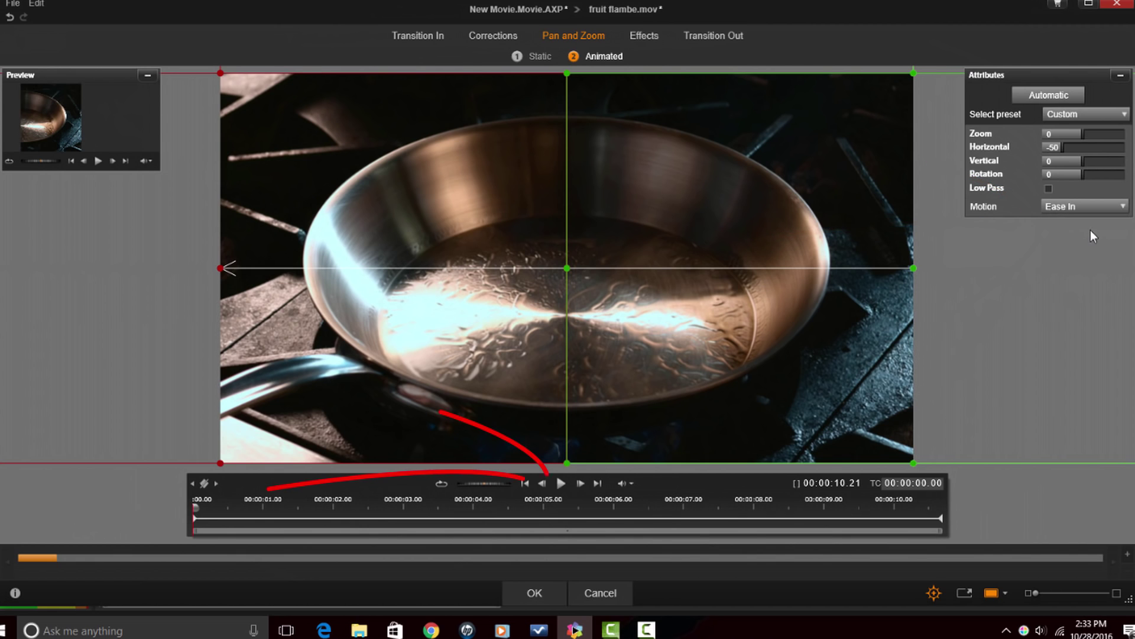
{"action": "left_click", "coordinate": [561, 483]}
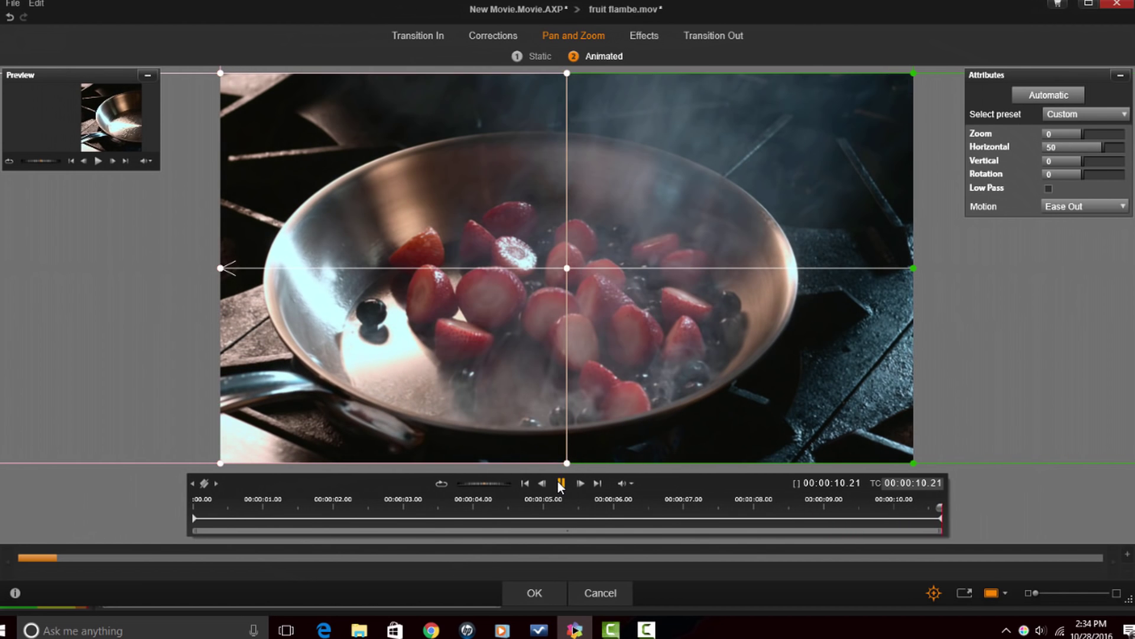
Step: Set the pan's motion to Linear and play the clip from its start position
{"action": "left_click", "coordinate": [194, 484]}
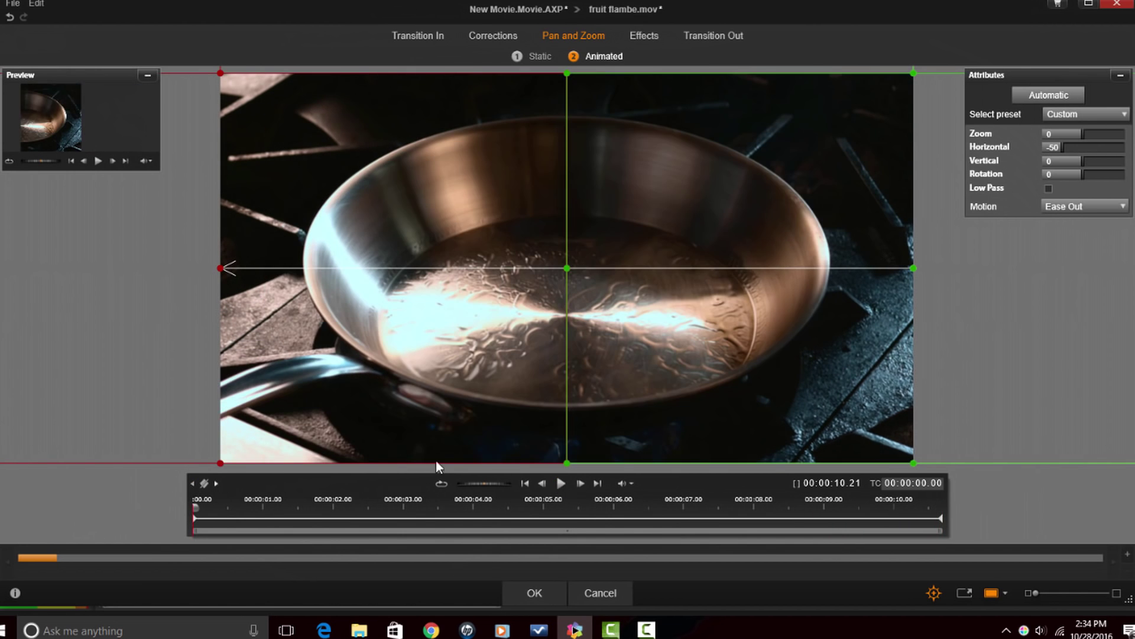
{"action": "left_click", "coordinate": [1069, 206]}
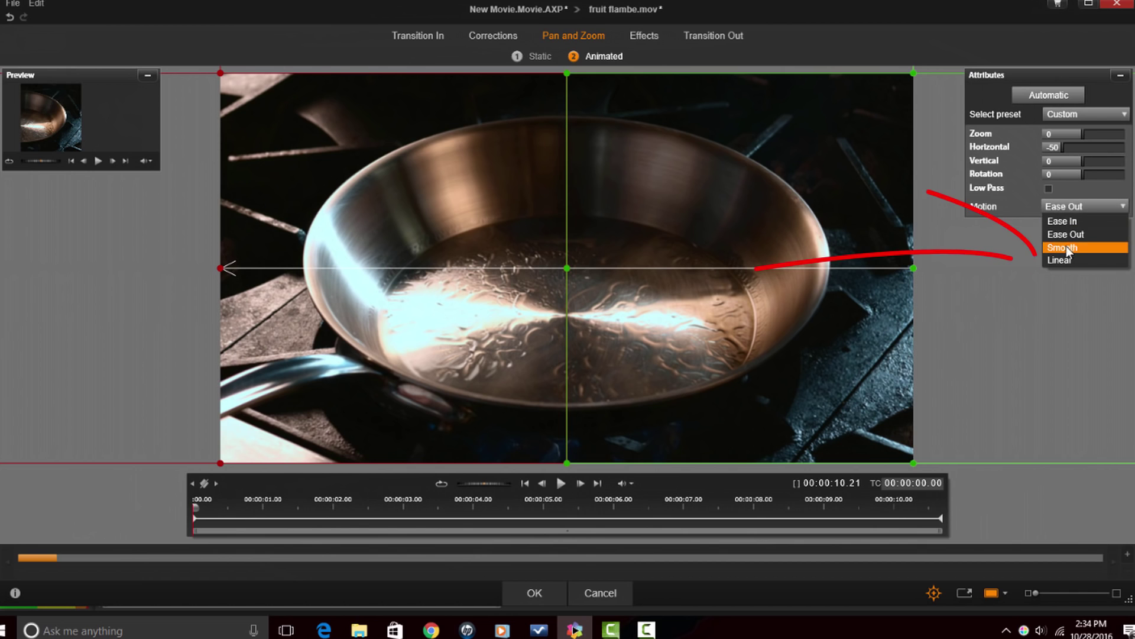
{"action": "left_click", "coordinate": [1072, 261]}
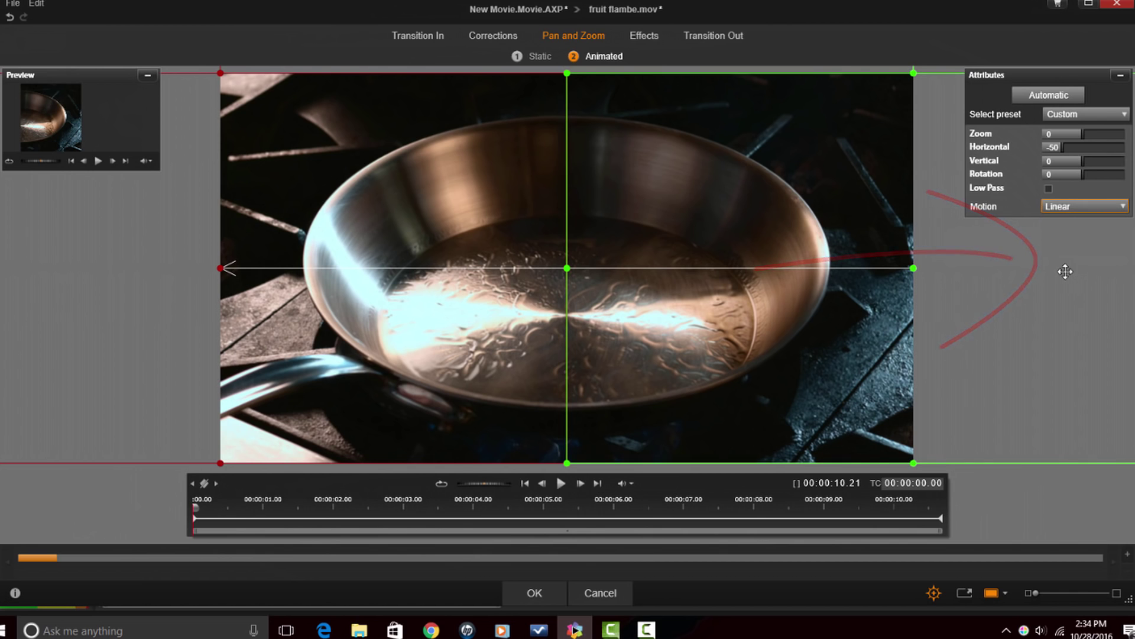
{"action": "left_click", "coordinate": [560, 484]}
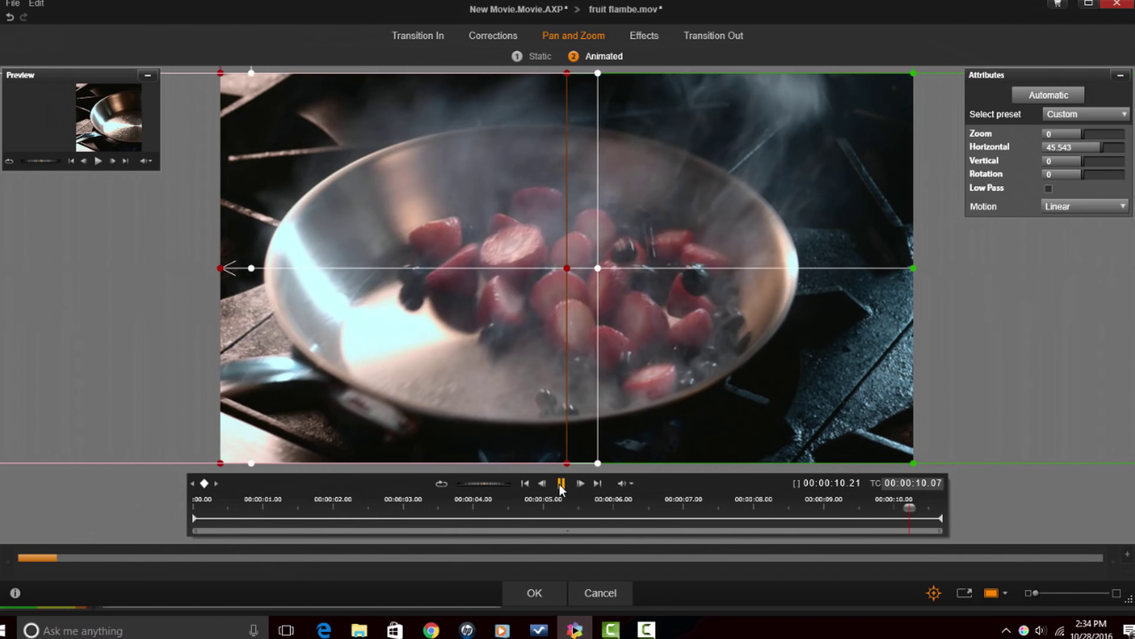
Step: Set the pan's motion to Smooth
{"action": "left_click", "coordinate": [1094, 207]}
{"action": "left_click", "coordinate": [1082, 253]}
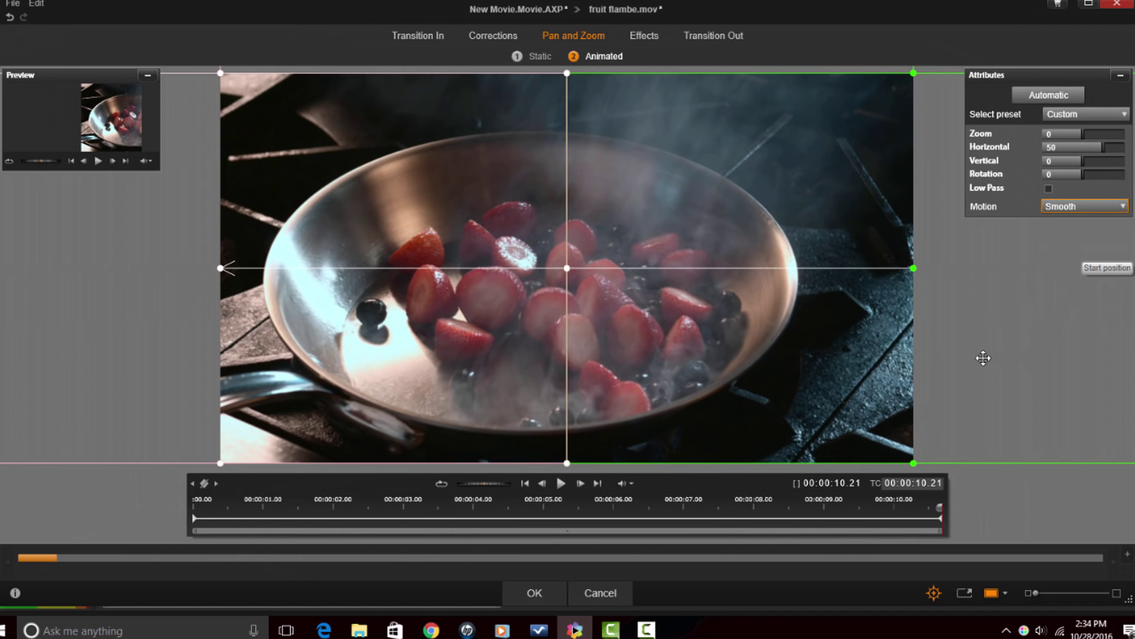